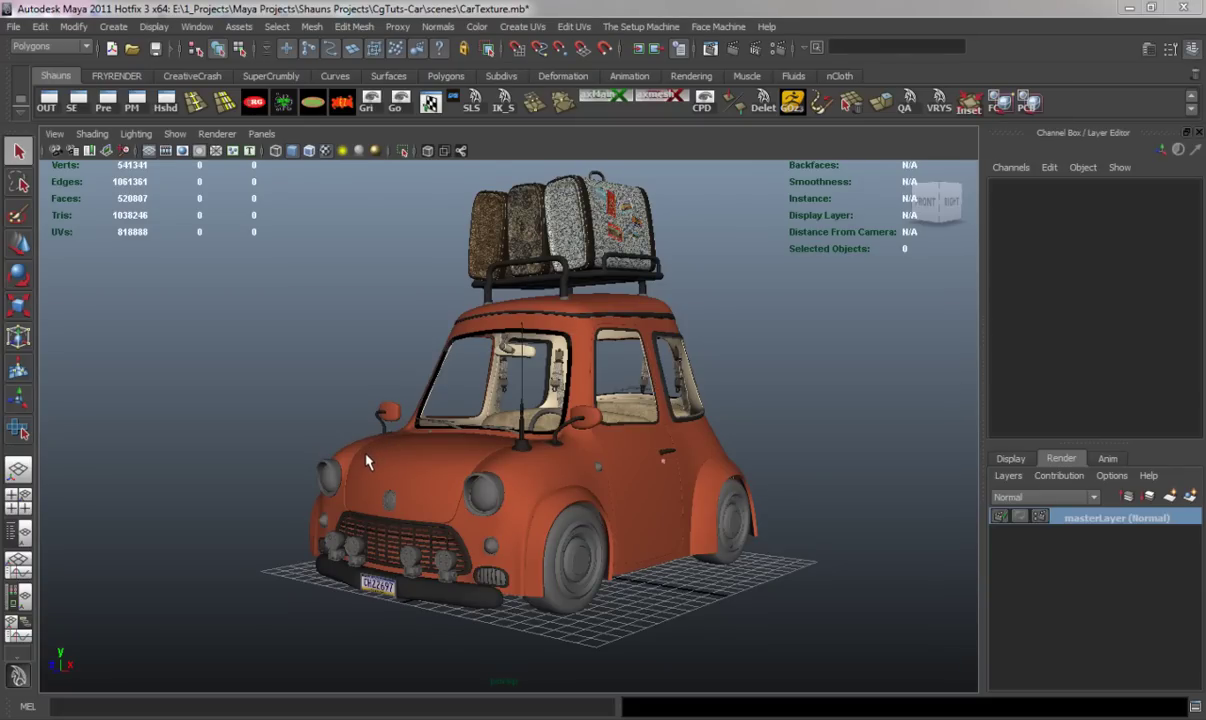
Examine the car's front end from several angles, focusing on the grille, bumper and four fog lights.
{"action": "left_click_drag", "start_coordinate": [358, 477], "coordinate": [377, 482], "text": "alt"}
{"action": "middle_click_drag", "start_coordinate": [377, 482], "coordinate": [415, 435], "text": "alt"}
{"action": "right_click_drag", "start_coordinate": [415, 435], "coordinate": [477, 533], "text": "alt"}
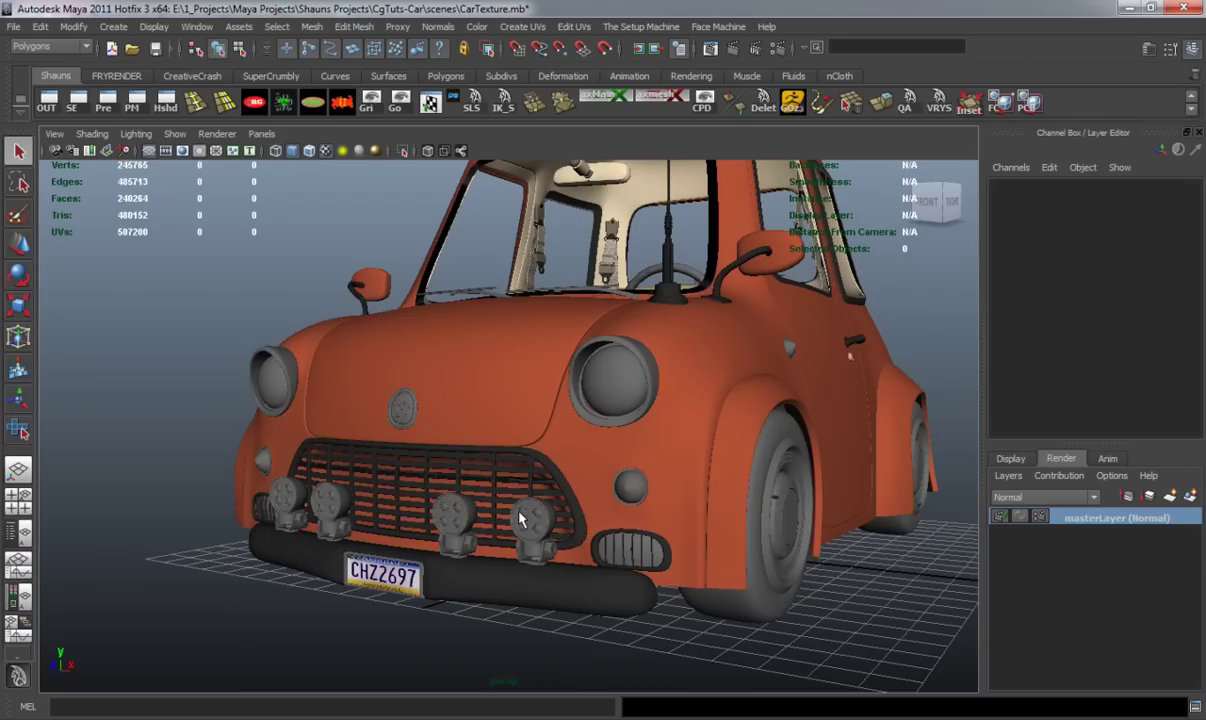
{"action": "left_click_drag", "start_coordinate": [322, 510], "coordinate": [652, 500], "text": "alt"}
{"action": "left_click_drag", "start_coordinate": [528, 490], "coordinate": [458, 493], "text": "alt"}
{"action": "right_click_drag", "start_coordinate": [458, 493], "coordinate": [557, 524], "text": "alt"}
{"action": "left_click_drag", "start_coordinate": [557, 519], "coordinate": [433, 520], "text": "alt"}
{"action": "right_click_drag", "start_coordinate": [433, 520], "coordinate": [371, 514], "text": "alt"}
{"action": "left_click_drag", "start_coordinate": [371, 514], "coordinate": [358, 506], "text": "alt"}
{"action": "middle_click_drag", "start_coordinate": [358, 506], "coordinate": [437, 527], "text": "alt"}
{"action": "right_click_drag", "start_coordinate": [437, 527], "coordinate": [440, 530], "text": "alt"}
{"action": "left_click_drag", "start_coordinate": [440, 530], "coordinate": [440, 526], "text": "alt"}
{"action": "right_click_drag", "start_coordinate": [402, 520], "coordinate": [318, 511], "text": "alt"}
{"action": "middle_click_drag", "start_coordinate": [370, 492], "coordinate": [384, 553], "text": "alt"}
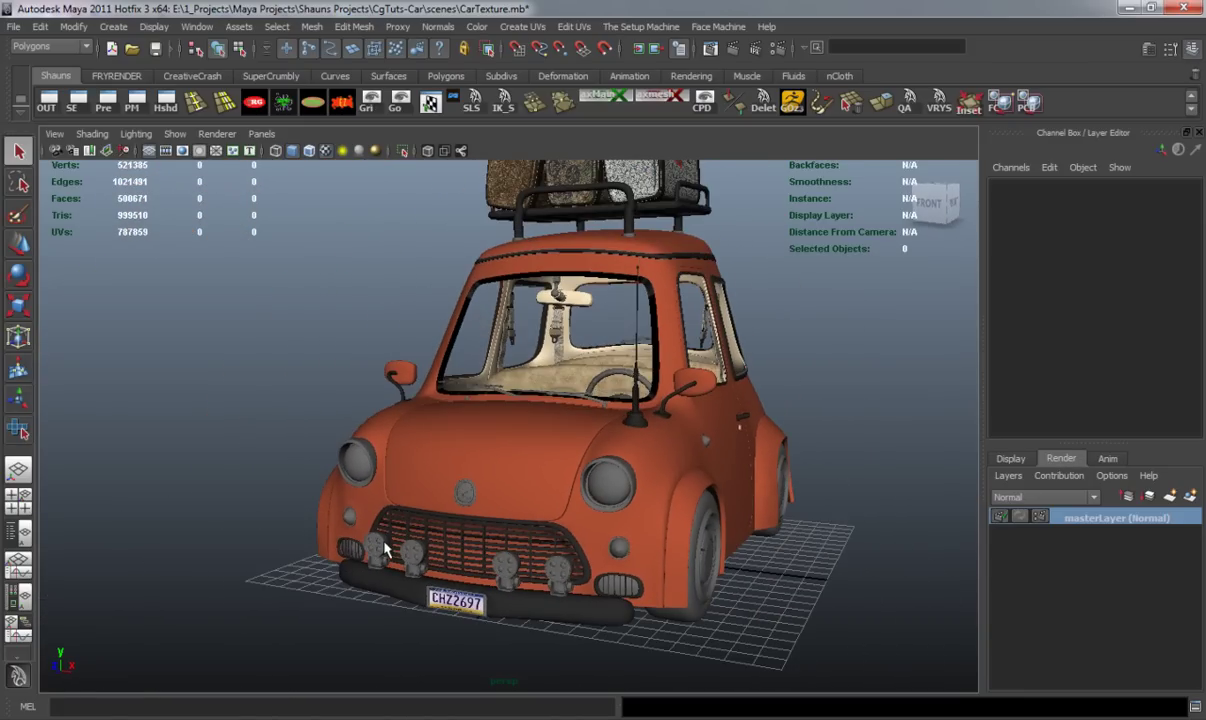
{"action": "left_click_drag", "start_coordinate": [405, 543], "coordinate": [649, 302], "text": "alt"}
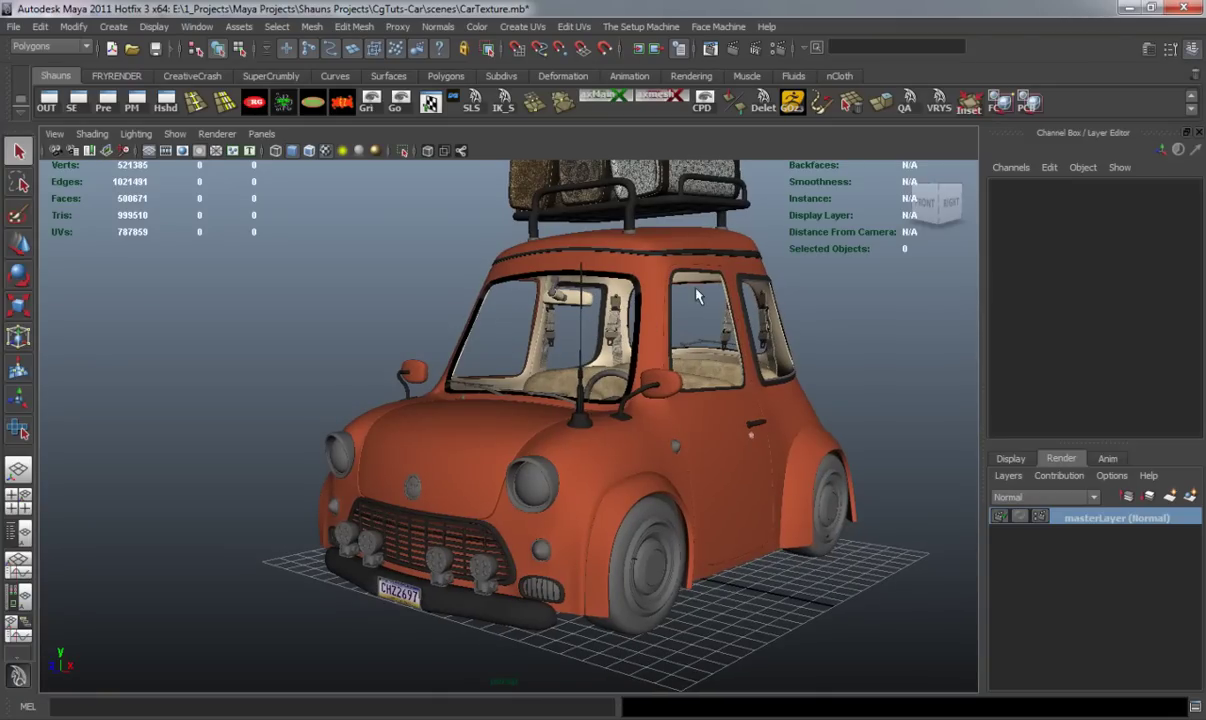
{"action": "left_click_drag", "start_coordinate": [511, 493], "coordinate": [565, 457], "text": "alt"}
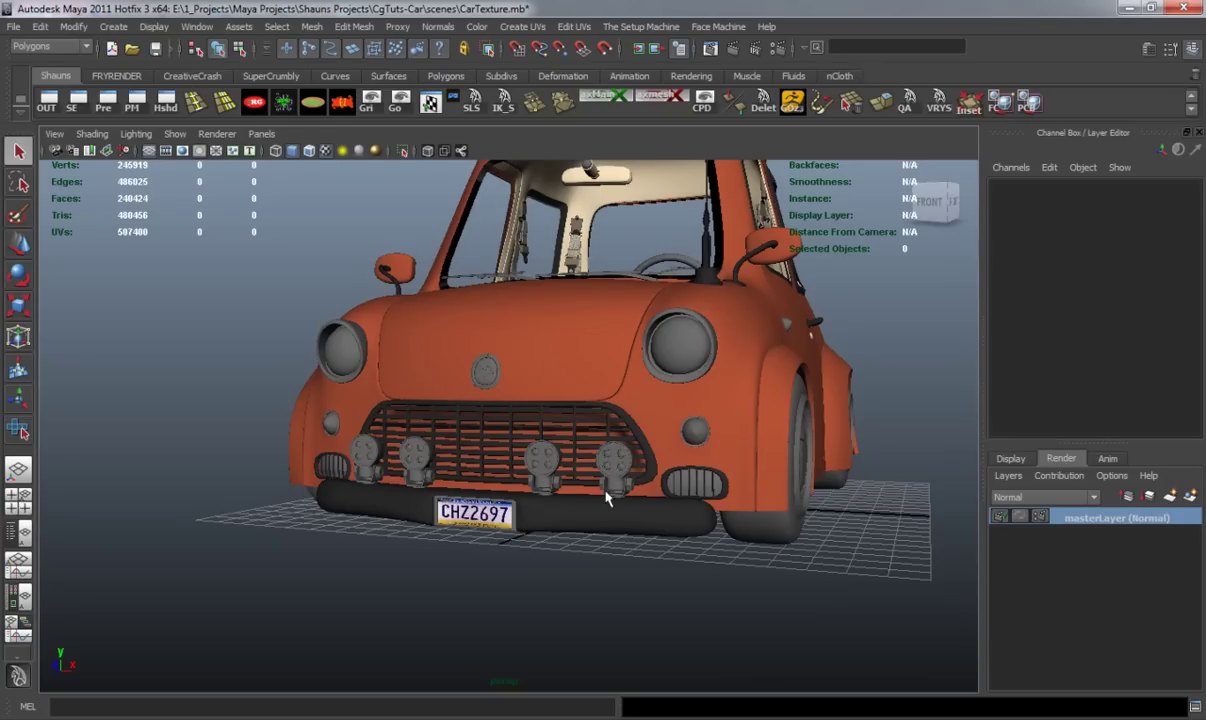
{"action": "scroll", "coordinate": [538, 516], "scroll_direction": "up", "scroll_amount": 5}
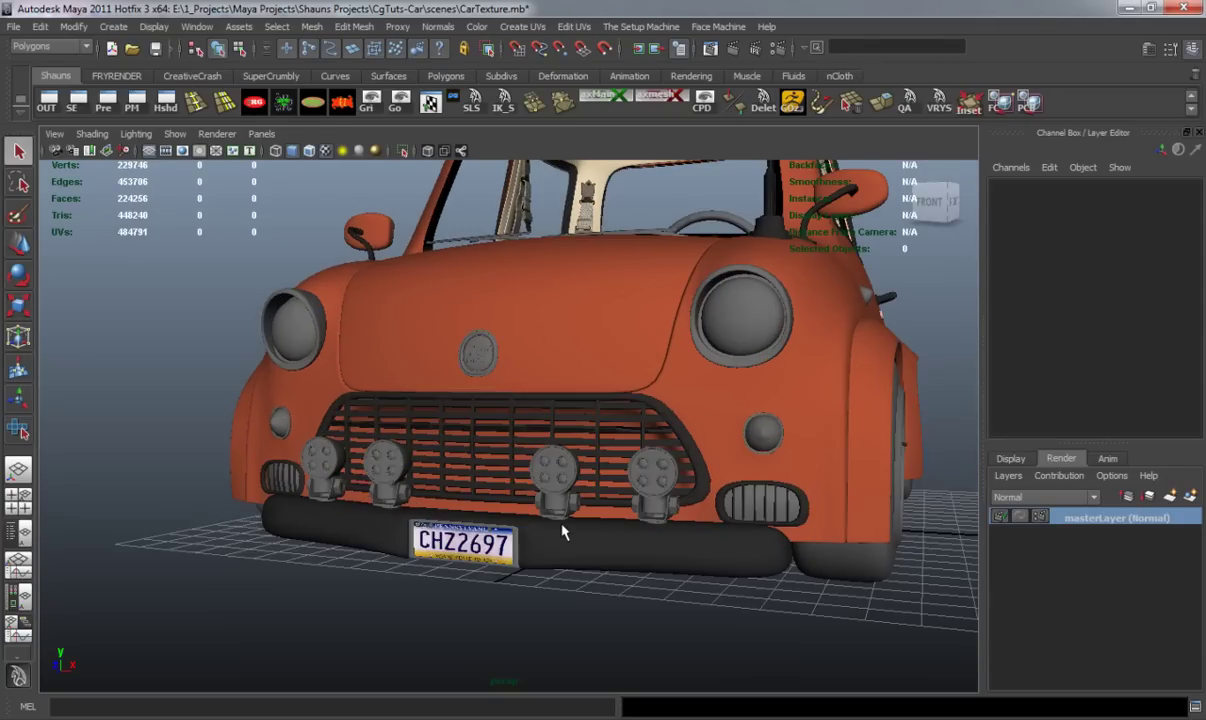
{"action": "scroll", "coordinate": [581, 522], "scroll_direction": "up", "scroll_amount": 2}
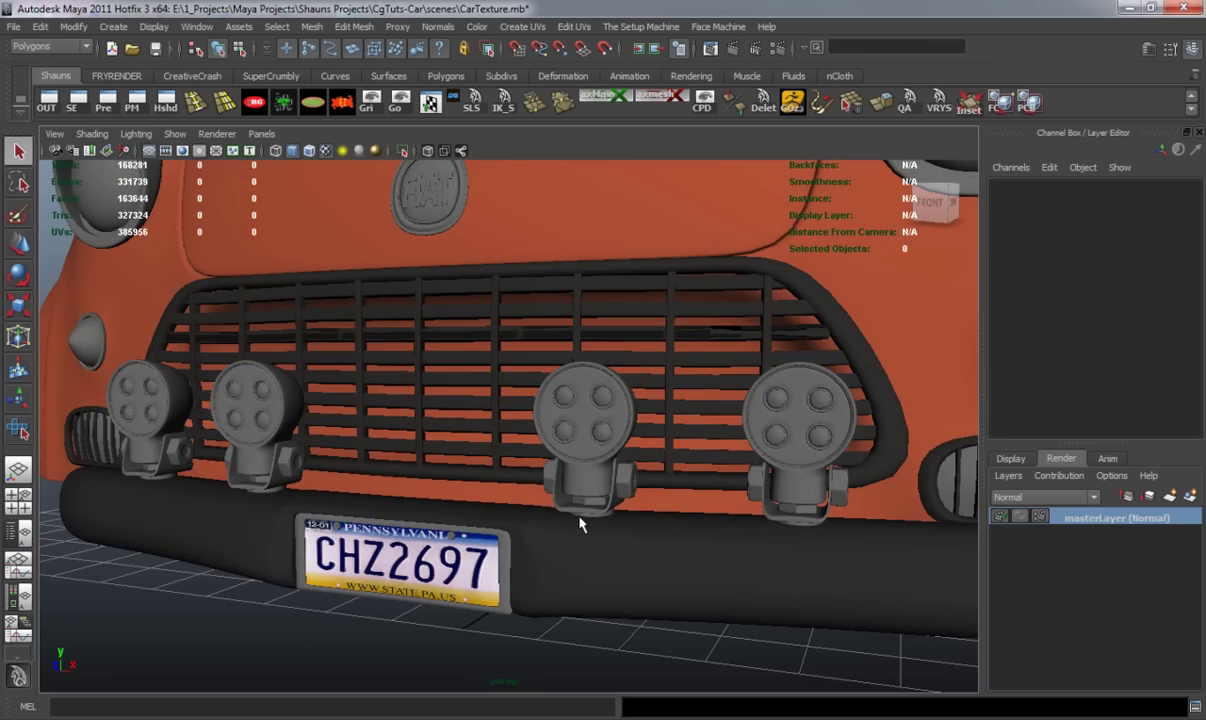
{"action": "left_click_drag", "start_coordinate": [581, 522], "coordinate": [635, 520], "text": "alt"}
{"action": "middle_click_drag", "start_coordinate": [635, 520], "coordinate": [549, 521], "text": "alt"}
{"action": "scroll", "coordinate": [549, 522], "scroll_direction": "down", "scroll_amount": 4}
{"action": "left_click_drag", "start_coordinate": [552, 525], "coordinate": [530, 528], "text": "alt"}
{"action": "scroll", "coordinate": [562, 527], "scroll_direction": "up", "scroll_amount": 2}
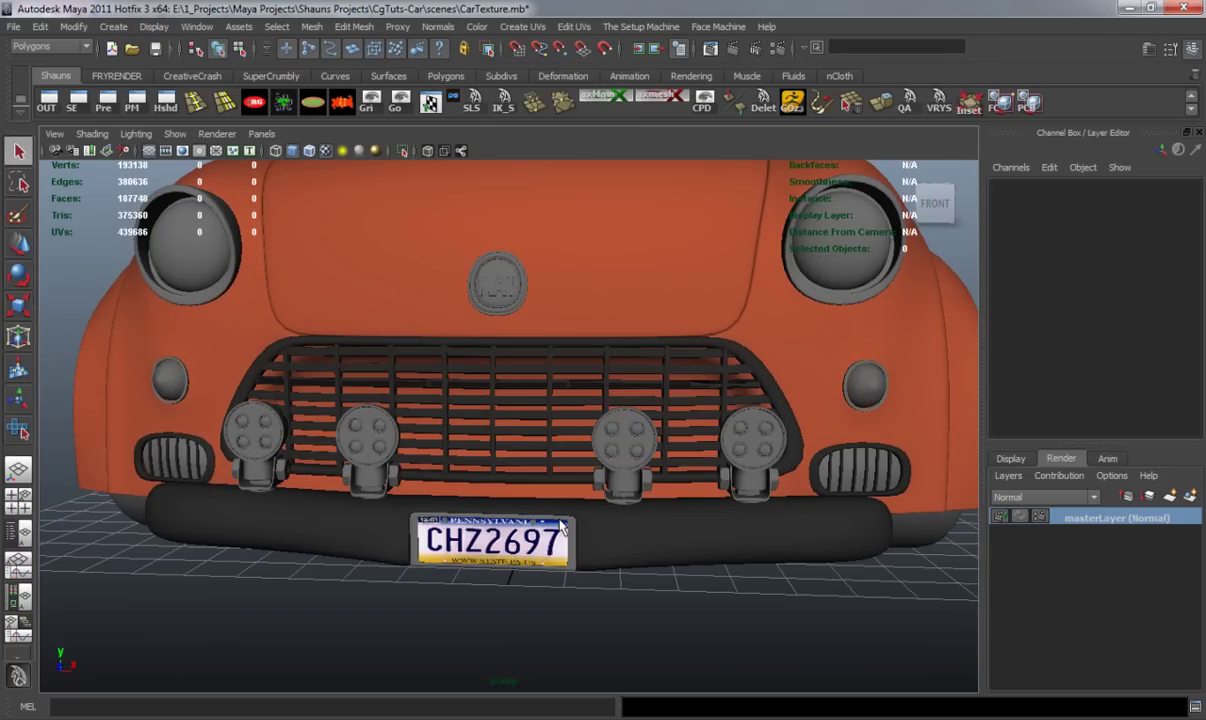
Apply planar UV mapping along the Z axis, fitted to the bounding box, to the fogLight4 lens.
{"action": "left_click", "coordinate": [753, 448]}
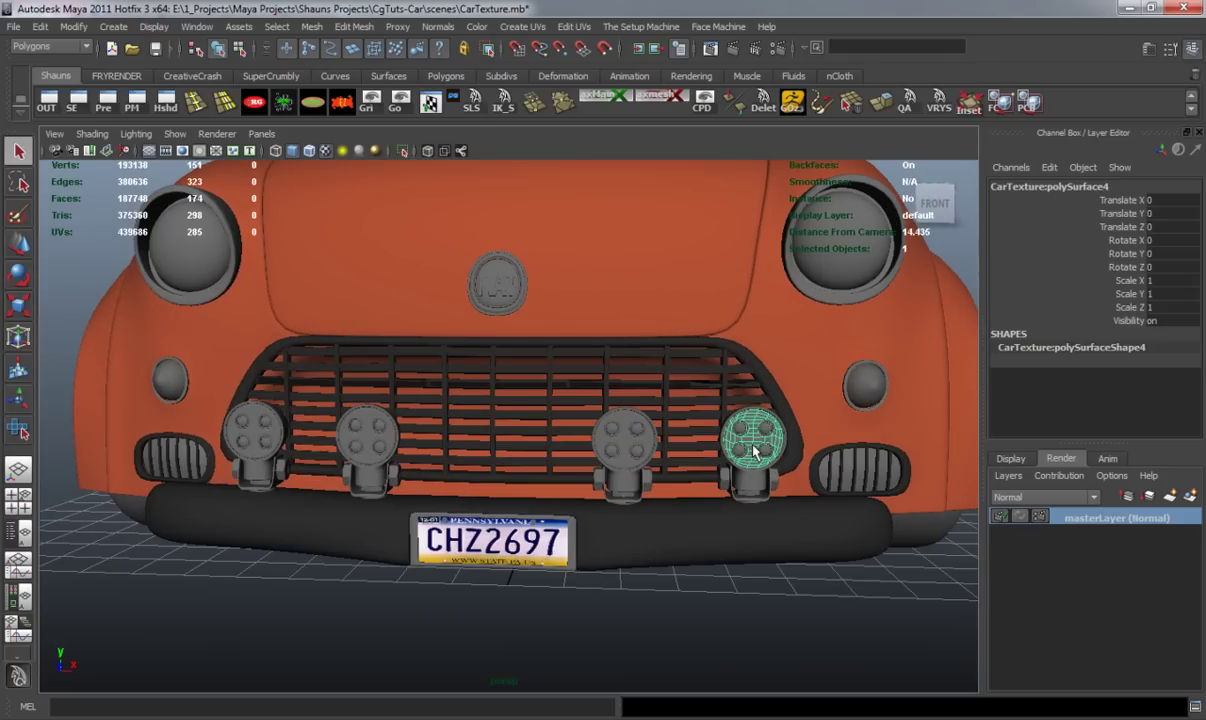
{"action": "left_click", "coordinate": [509, 27]}
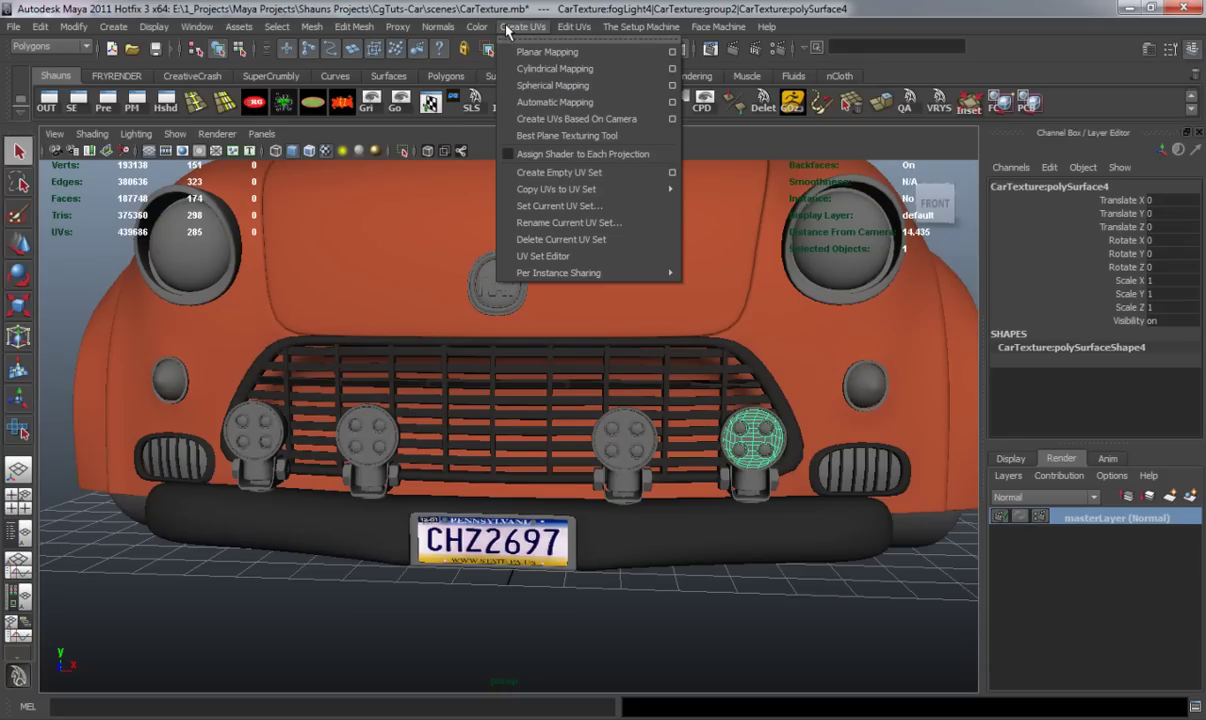
{"action": "left_click", "coordinate": [672, 53]}
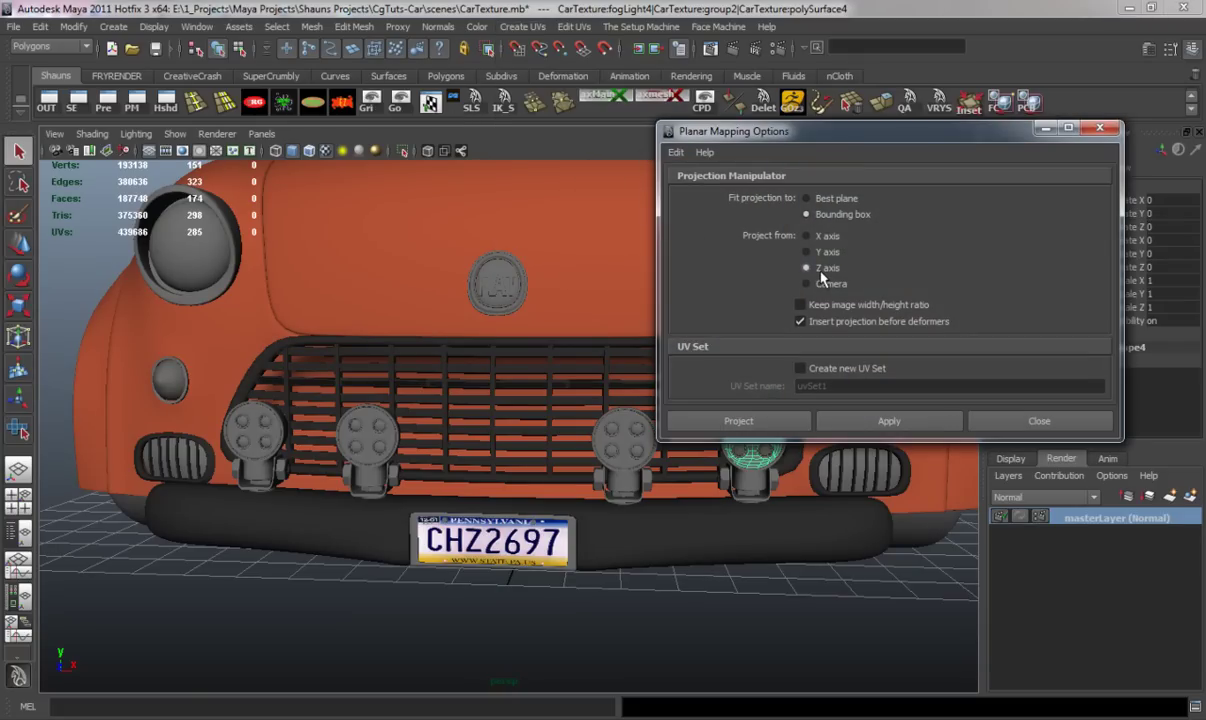
{"action": "left_click", "coordinate": [830, 420]}
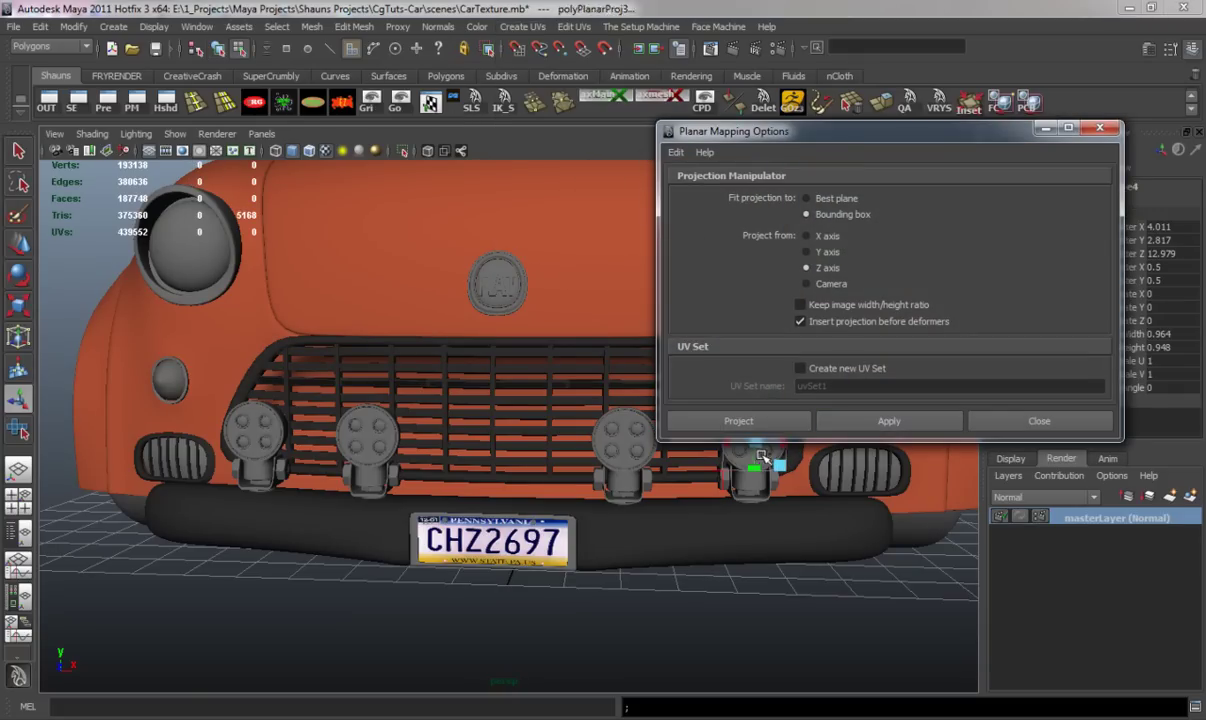
Apply the same Z-axis planar mapping to each of the other three fog light lenses.
{"action": "right_click_drag", "start_coordinate": [762, 457], "coordinate": [820, 411]}
{"action": "left_click", "coordinate": [622, 423]}
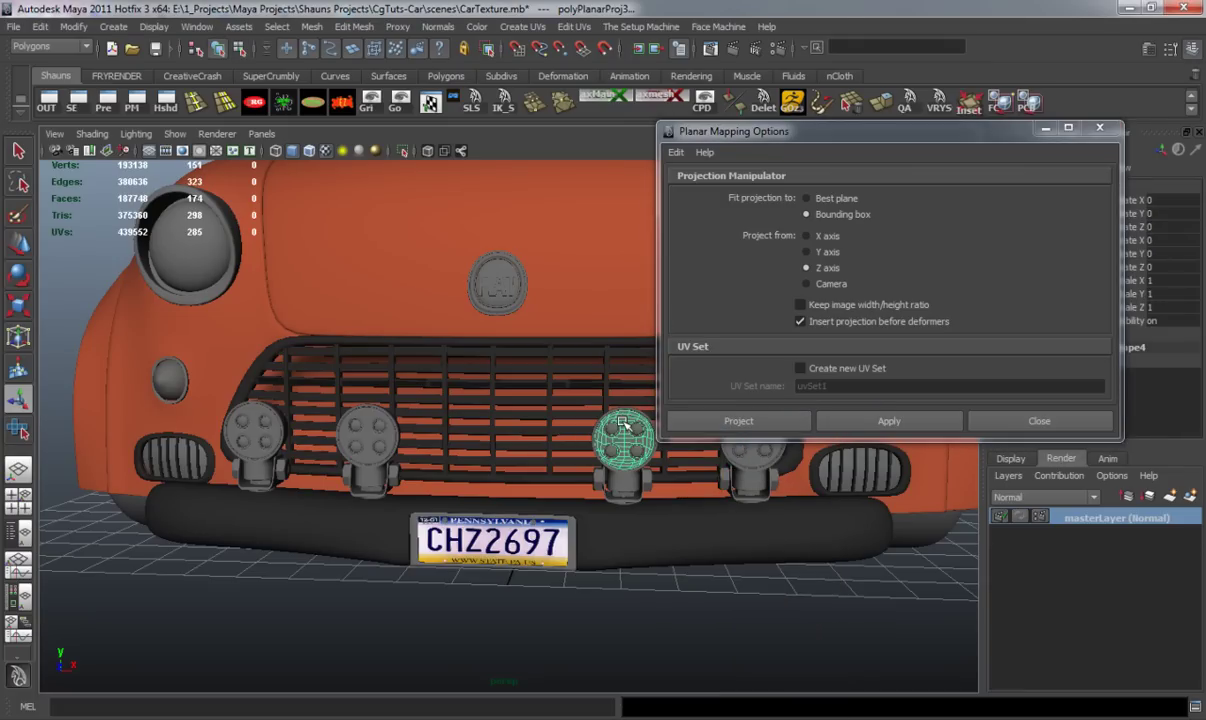
{"action": "key", "text": "g"}
{"action": "right_click_drag", "start_coordinate": [624, 421], "coordinate": [649, 415]}
{"action": "right_click_drag", "start_coordinate": [369, 434], "coordinate": [403, 415]}
{"action": "left_click", "coordinate": [372, 440]}
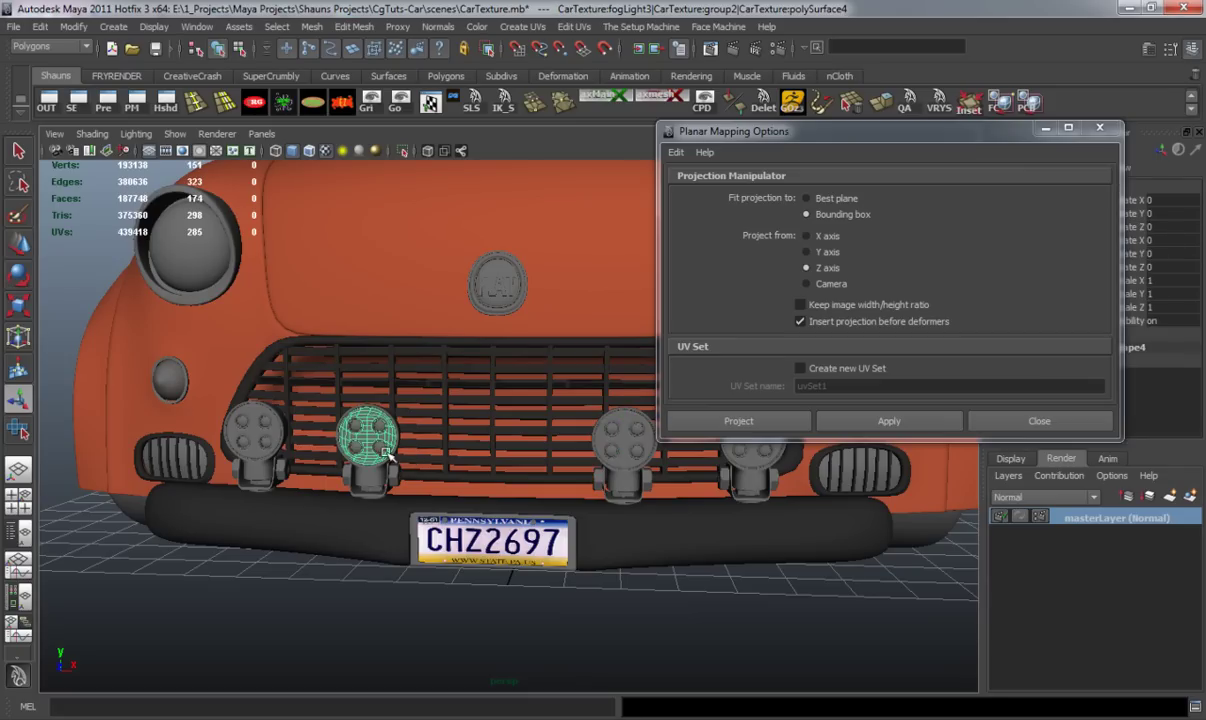
{"action": "left_click", "coordinate": [889, 421]}
{"action": "right_click_drag", "start_coordinate": [255, 427], "coordinate": [300, 410]}
{"action": "left_click", "coordinate": [250, 425]}
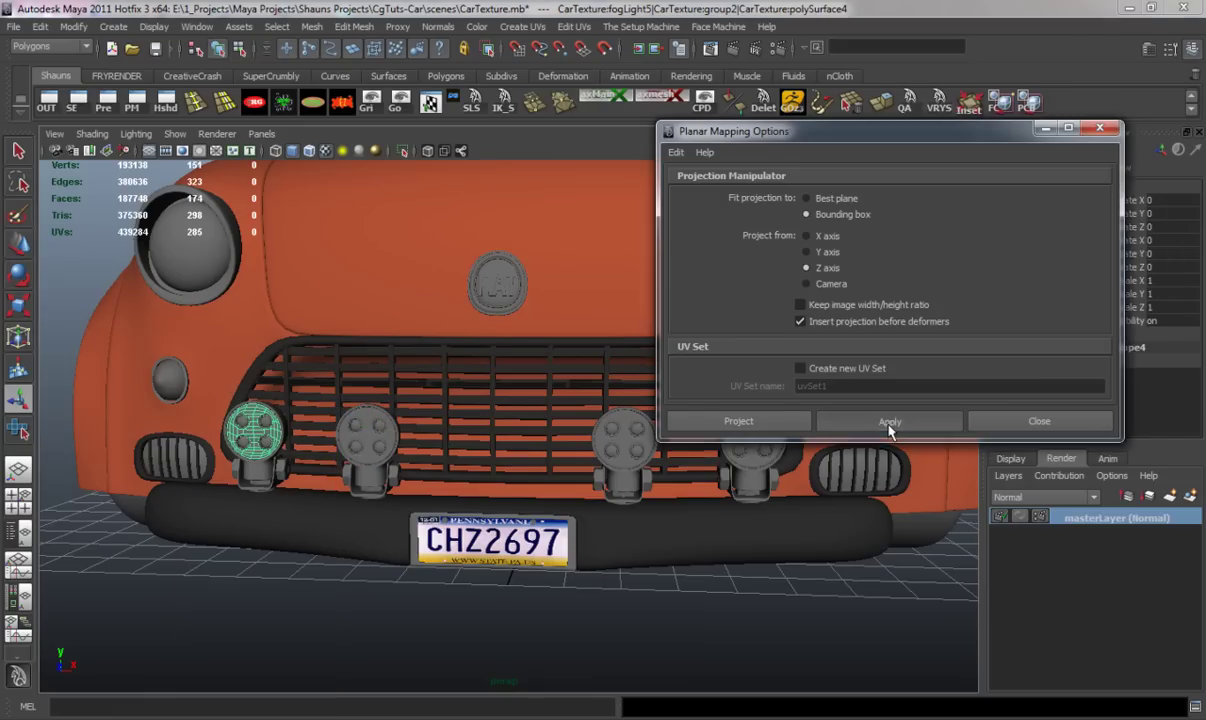
{"action": "left_click", "coordinate": [889, 421]}
{"action": "left_click", "coordinate": [1012, 421]}
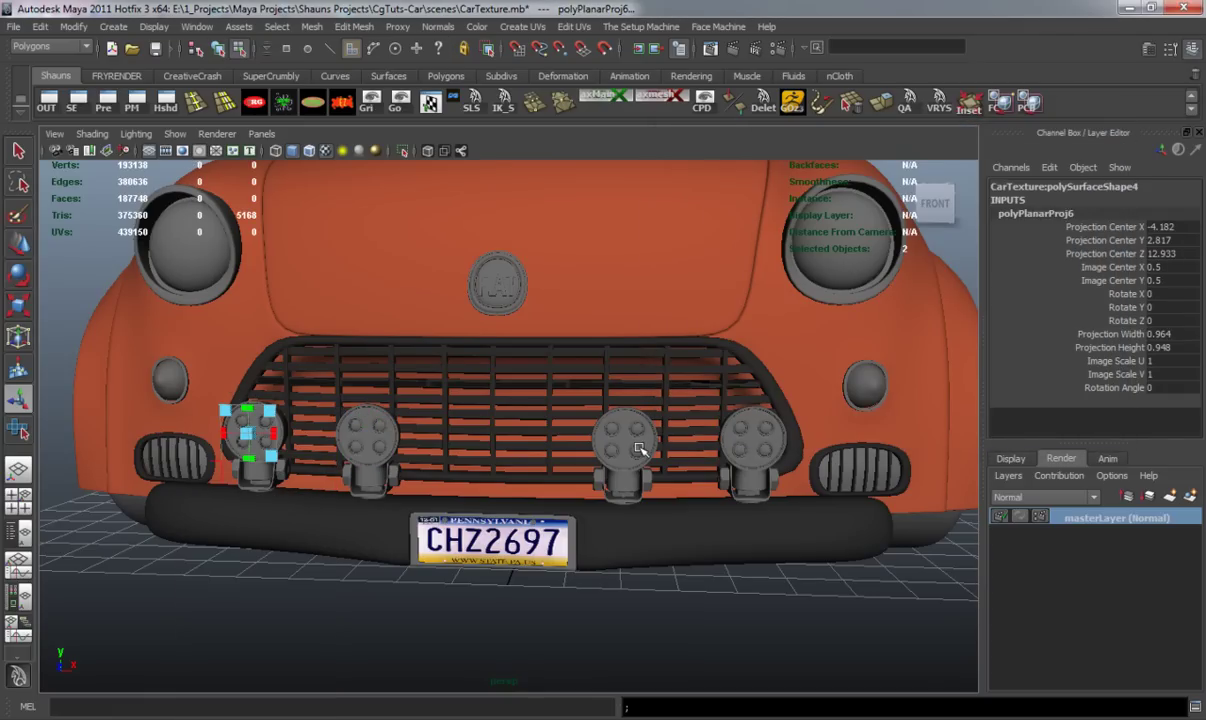
Select all four fog light lenses together and show their UVs in the UV Texture Editor.
{"action": "right_click_drag", "start_coordinate": [364, 428], "coordinate": [323, 427]}
{"action": "left_click", "coordinate": [368, 426]}
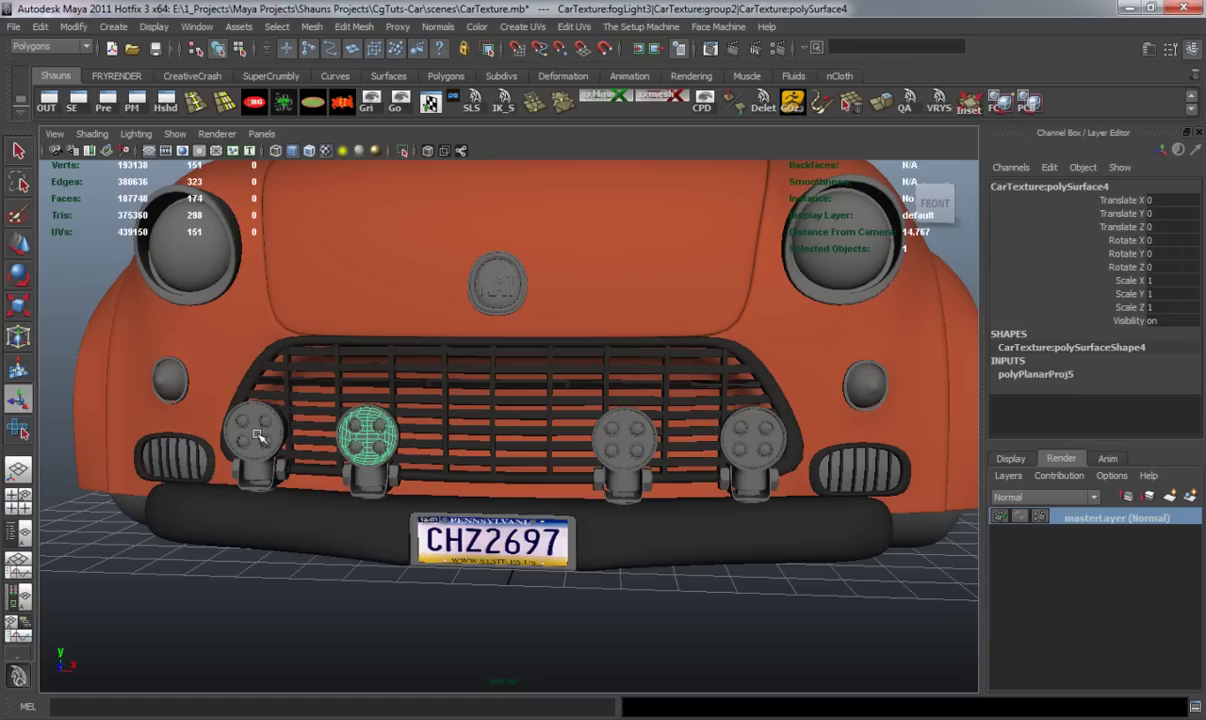
{"action": "left_click", "coordinate": [262, 435], "text": "shift"}
{"action": "left_click", "coordinate": [600, 418], "text": "shift"}
{"action": "left_click", "coordinate": [737, 432], "text": "shift"}
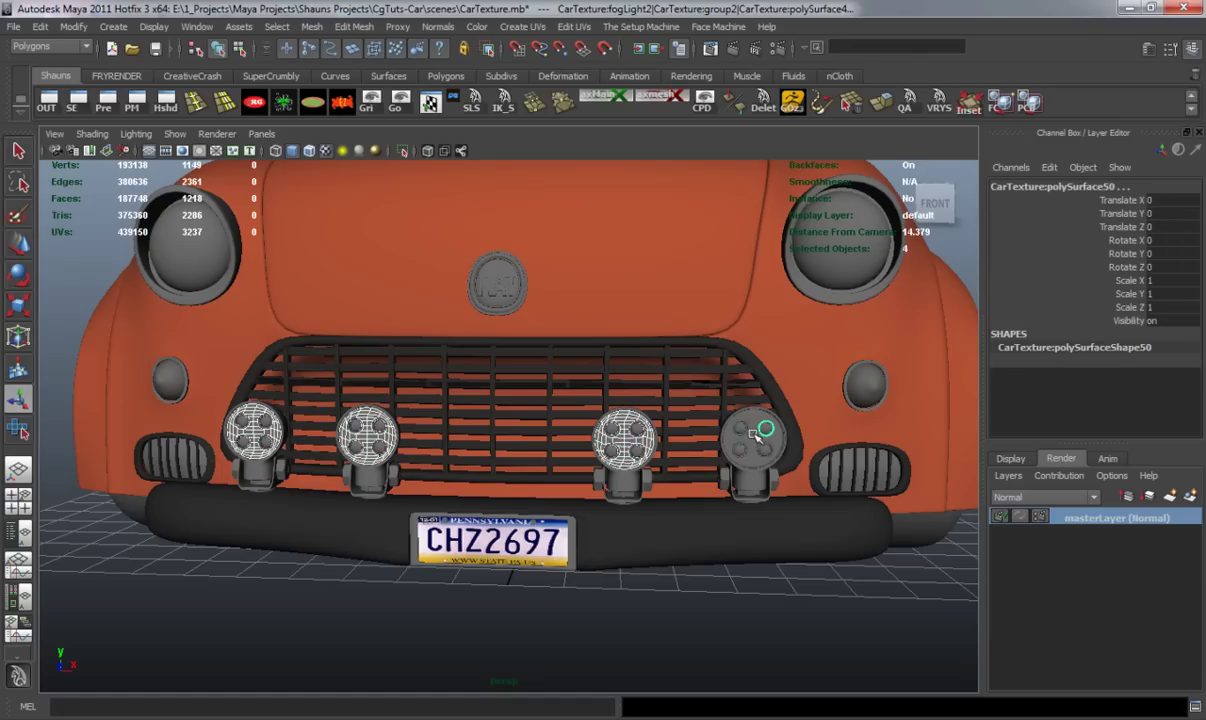
{"action": "key", "text": "z"}
{"action": "left_click", "coordinate": [752, 442], "text": "shift"}
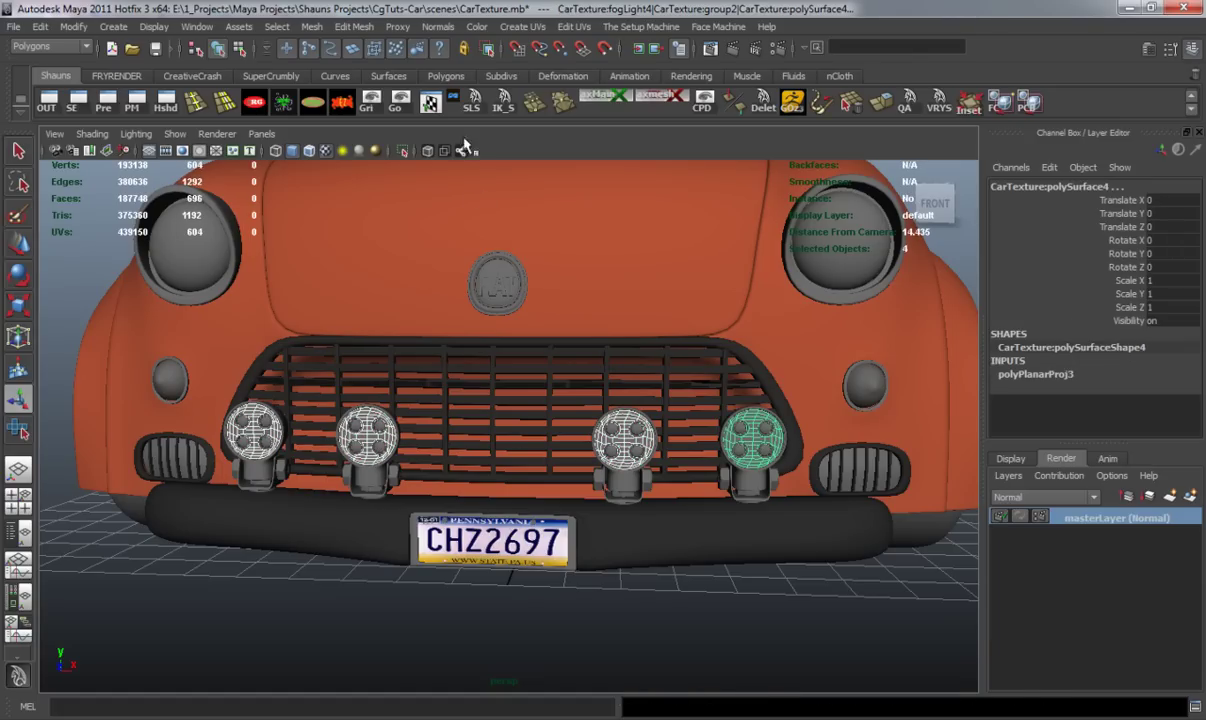
{"action": "left_click", "coordinate": [430, 101]}
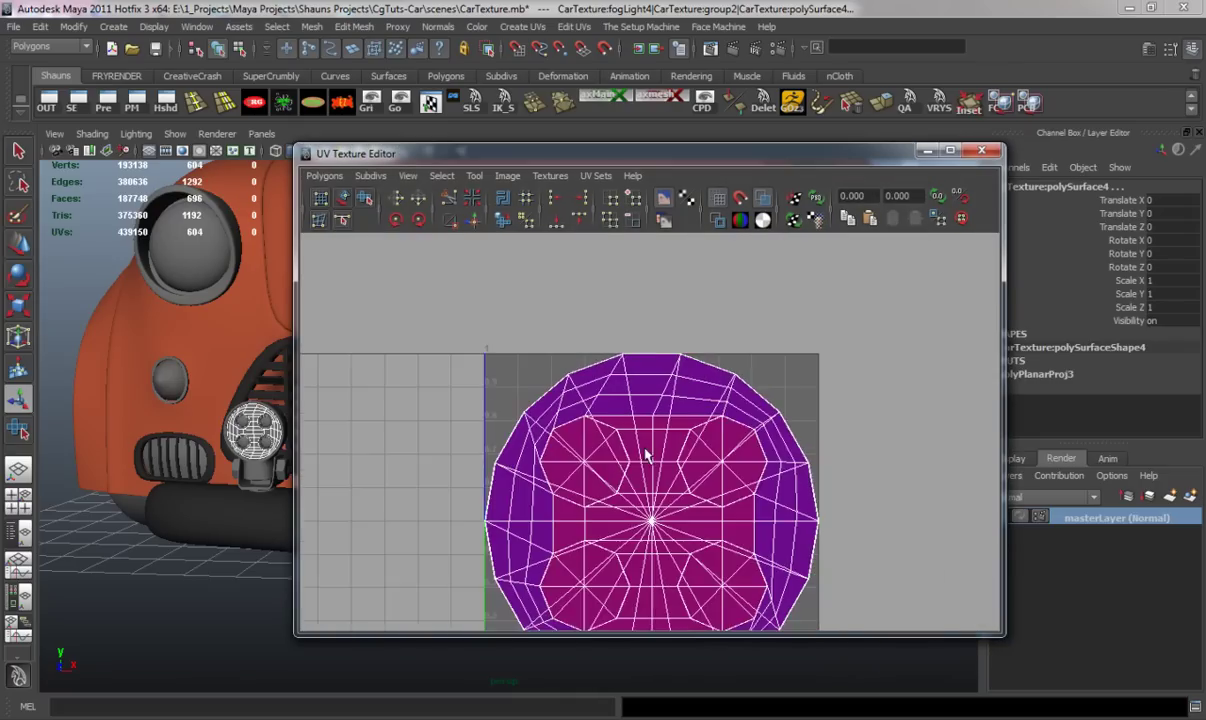
Select all UVs of the four fog light lenses and scale them down slightly.
{"action": "scroll", "coordinate": [645, 474], "scroll_direction": "down", "scroll_amount": 2}
{"action": "middle_click_drag", "start_coordinate": [645, 474], "coordinate": [635, 389], "text": "alt"}
{"action": "right_click_drag", "start_coordinate": [579, 379], "coordinate": [615, 372]}
{"action": "left_click_drag", "start_coordinate": [466, 326], "coordinate": [851, 555]}
{"action": "right_click_drag", "start_coordinate": [630, 424], "coordinate": [665, 401], "text": "ctrl"}
{"action": "key", "text": "r"}
{"action": "left_click_drag", "start_coordinate": [641, 414], "coordinate": [598, 414]}
{"action": "left_click_drag", "start_coordinate": [850, 154], "coordinate": [1204, 200]}
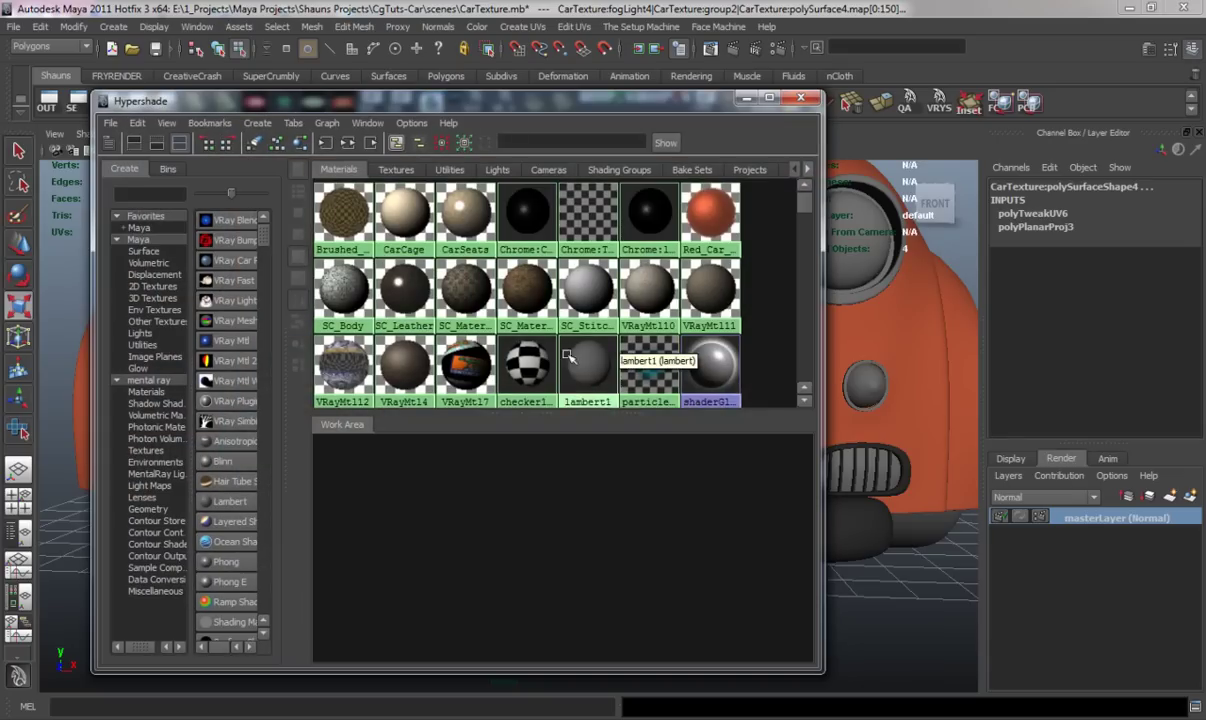
Assign the existing checker1Material from the Hypershade to all four fog light lenses.
{"action": "scroll", "coordinate": [567, 342], "scroll_direction": "down", "scroll_amount": 2}
{"action": "left_click_drag", "start_coordinate": [652, 101], "coordinate": [350, 125]}
{"action": "right_click_drag", "start_coordinate": [752, 445], "coordinate": [766, 408]}
{"action": "left_click", "coordinate": [750, 445]}
{"action": "left_click", "coordinate": [620, 449]}
{"action": "key", "text": "ctrl+z"}
{"action": "left_click", "coordinate": [620, 425]}
{"action": "left_click_drag", "start_coordinate": [371, 121], "coordinate": [443, 118]}
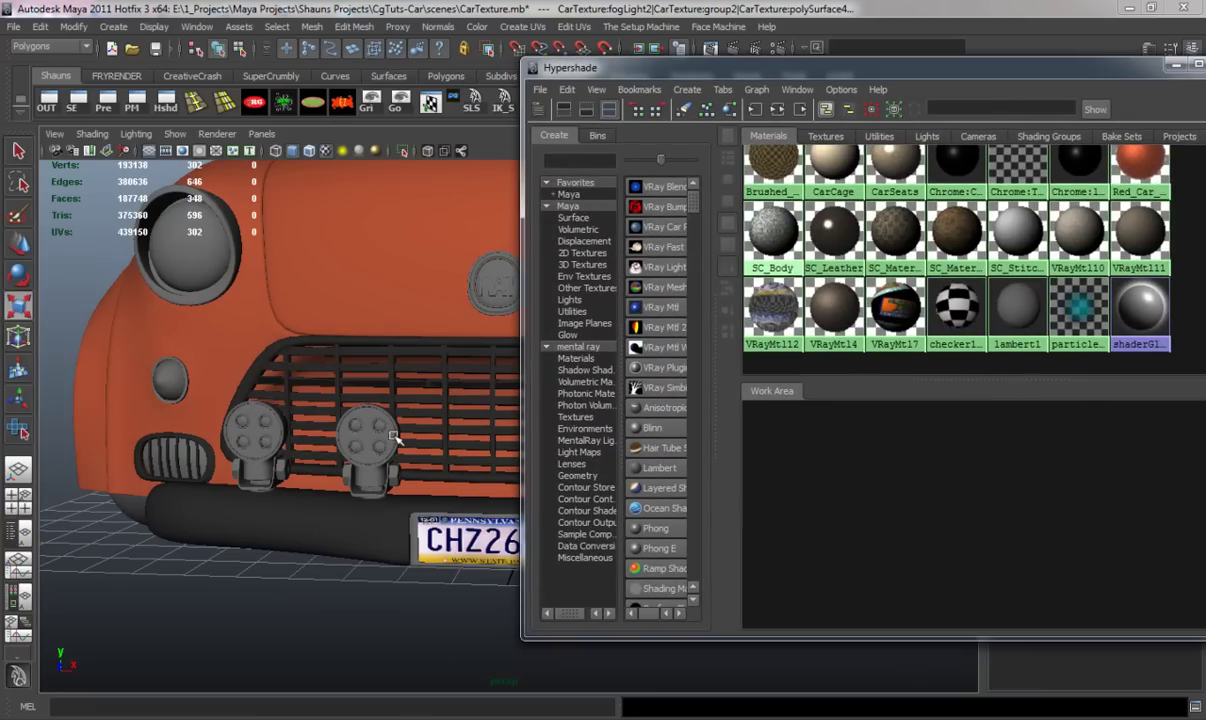
{"action": "left_click", "coordinate": [348, 418]}
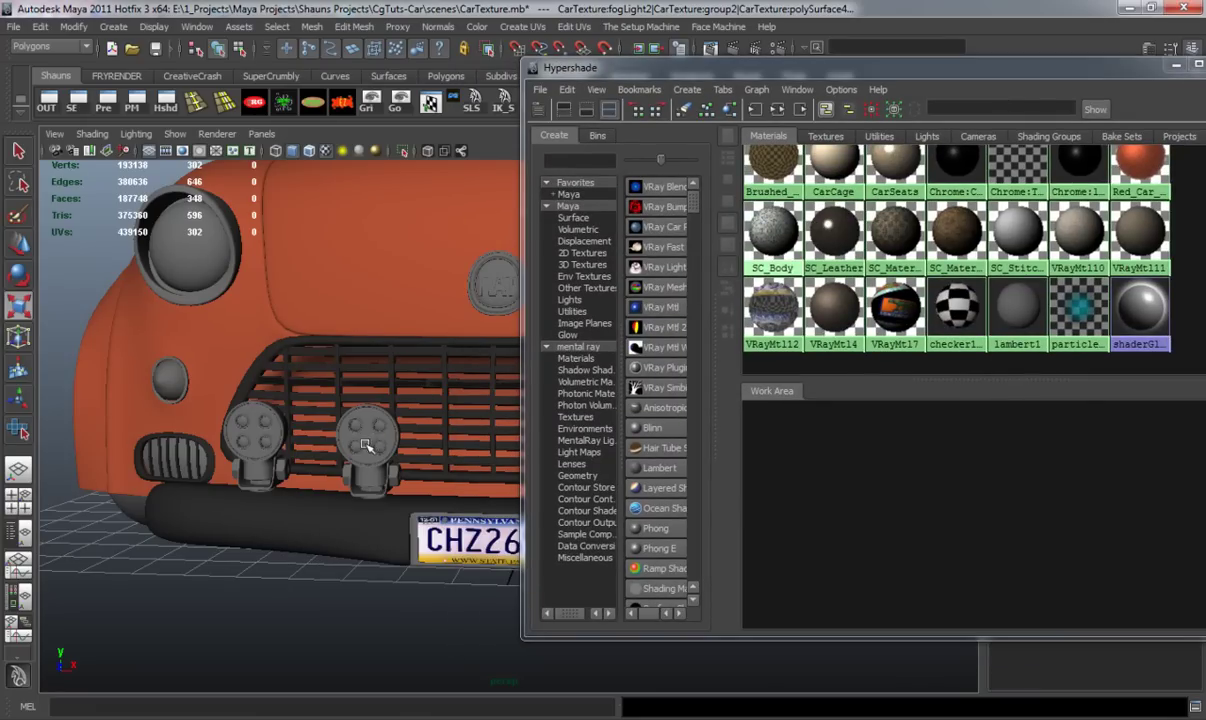
{"action": "left_click", "coordinate": [251, 435]}
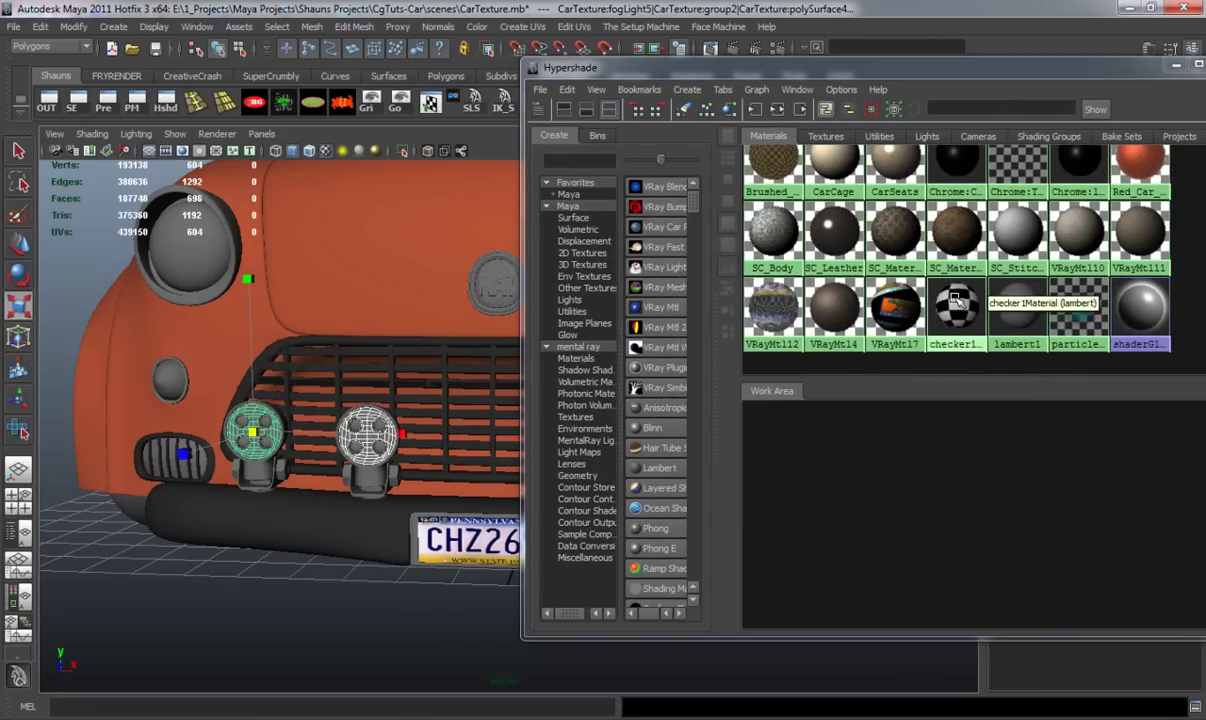
{"action": "right_click_drag", "start_coordinate": [956, 301], "coordinate": [957, 260]}
{"action": "left_click", "coordinate": [278, 630]}
{"action": "middle_click_drag", "start_coordinate": [380, 553], "coordinate": [363, 552], "text": "alt"}
{"action": "left_click_drag", "start_coordinate": [363, 551], "coordinate": [292, 510], "text": "alt"}
Create a new VRay Mtl material in the Hypershade and rename it FogLightLense.
{"action": "left_click", "coordinate": [645, 306]}
{"action": "left_click_drag", "start_coordinate": [790, 461], "coordinate": [845, 470]}
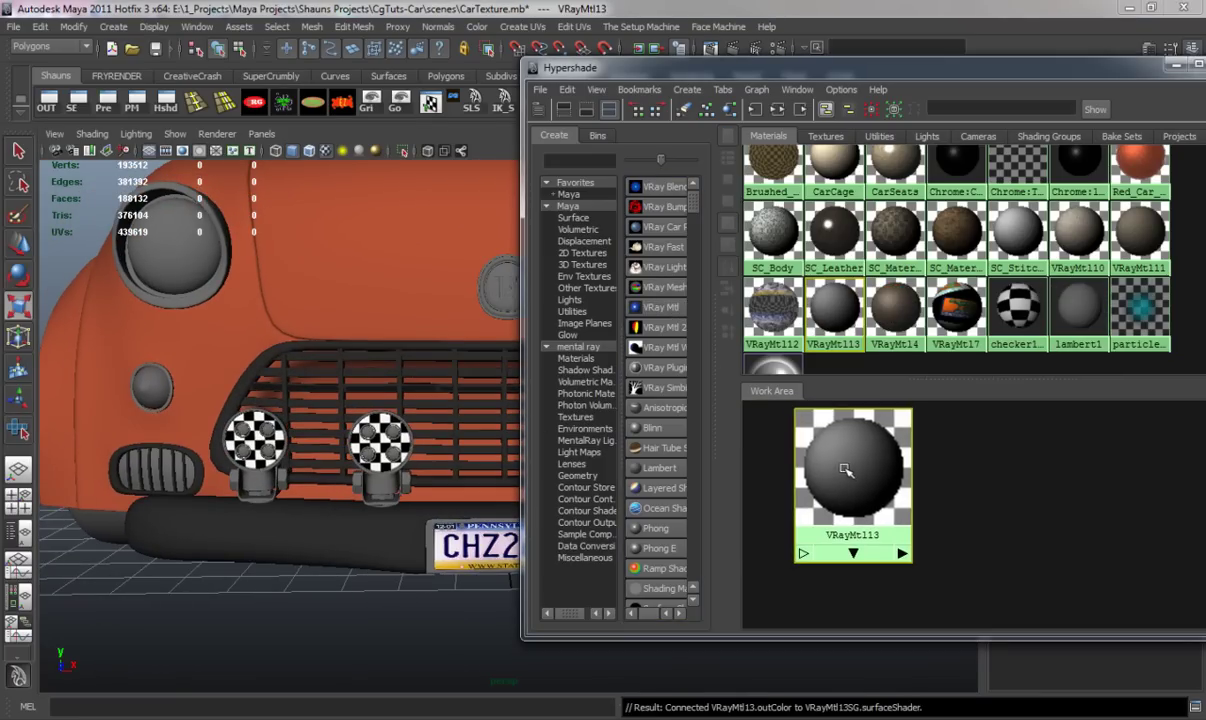
{"action": "right_click", "coordinate": [830, 480]}
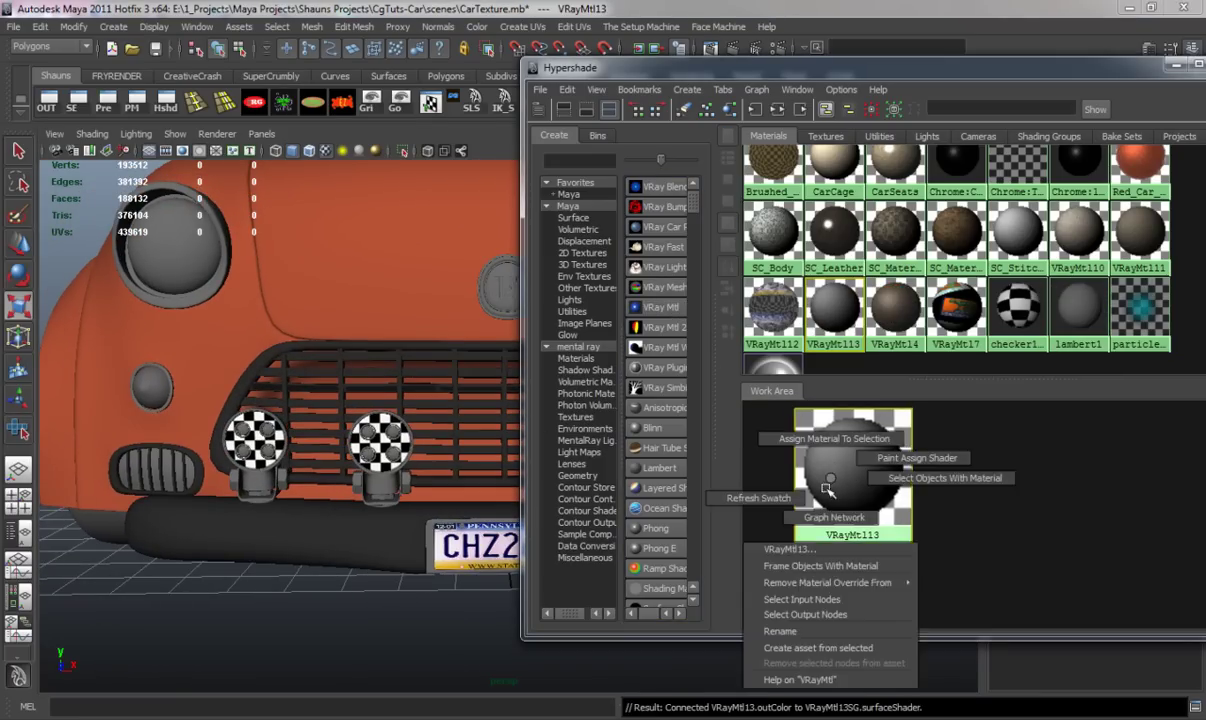
{"action": "left_click", "coordinate": [811, 629]}
{"action": "type", "text": "FogLightLense"}
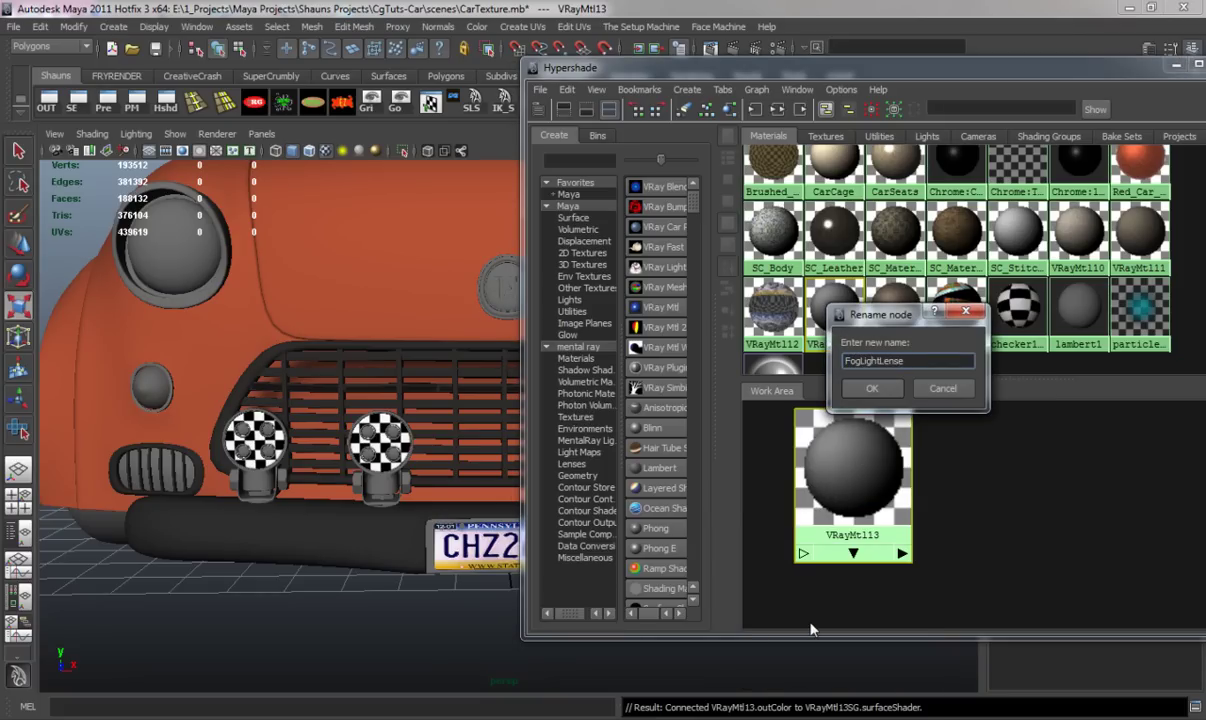
{"action": "key", "text": "Return"}
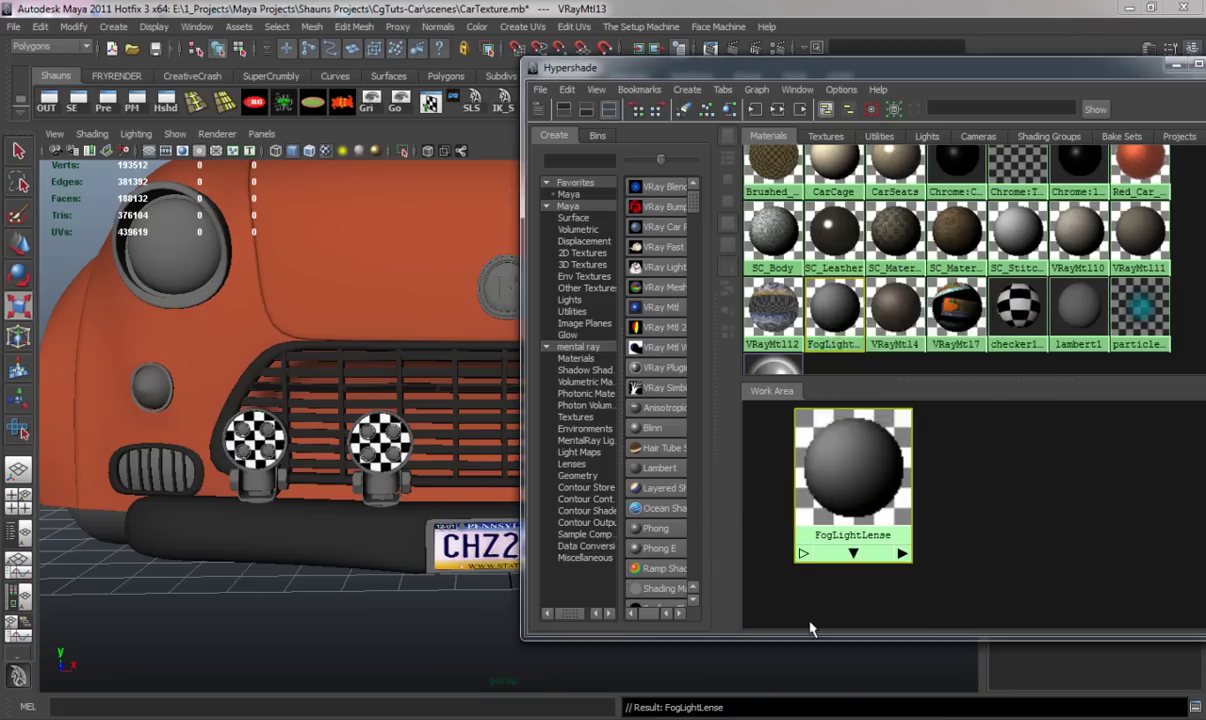
Connect a File texture to the FogLightLense material's diffuse color and lay out its input nodes in the work area.
{"action": "left_click_drag", "start_coordinate": [1050, 68], "coordinate": [602, 78]}
{"action": "key", "text": "ctrl+a"}
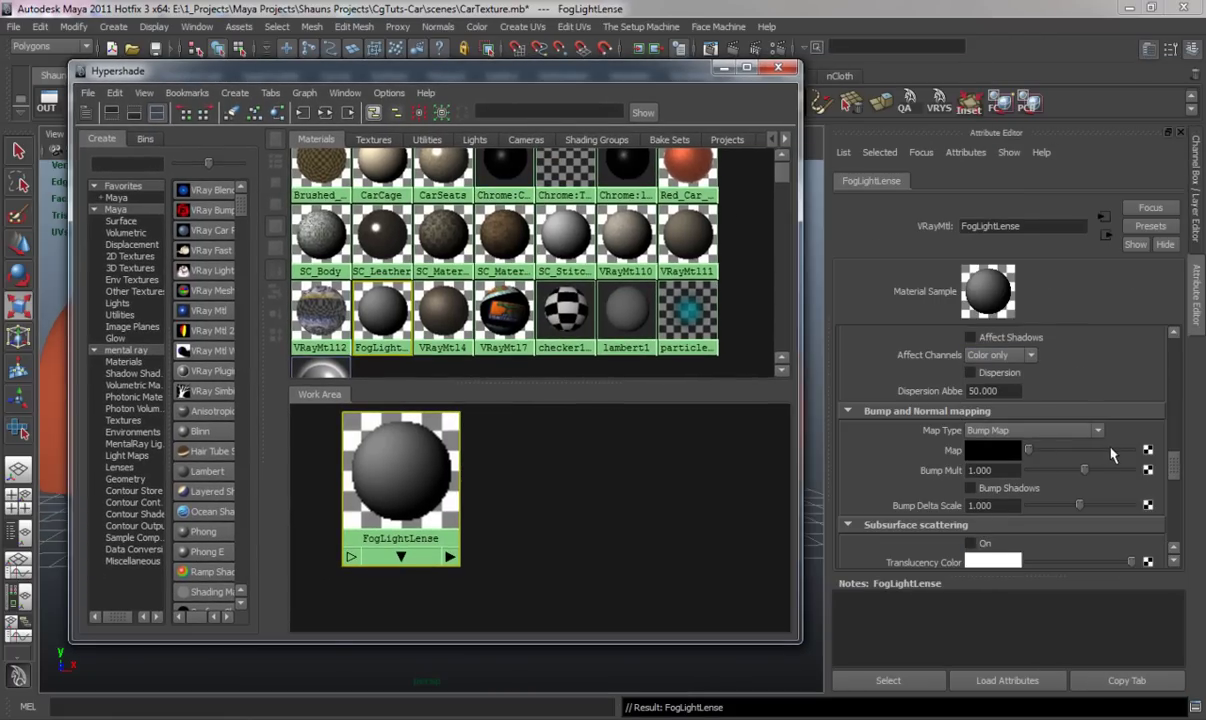
{"action": "scroll", "coordinate": [1104, 448], "scroll_direction": "up", "scroll_amount": 10}
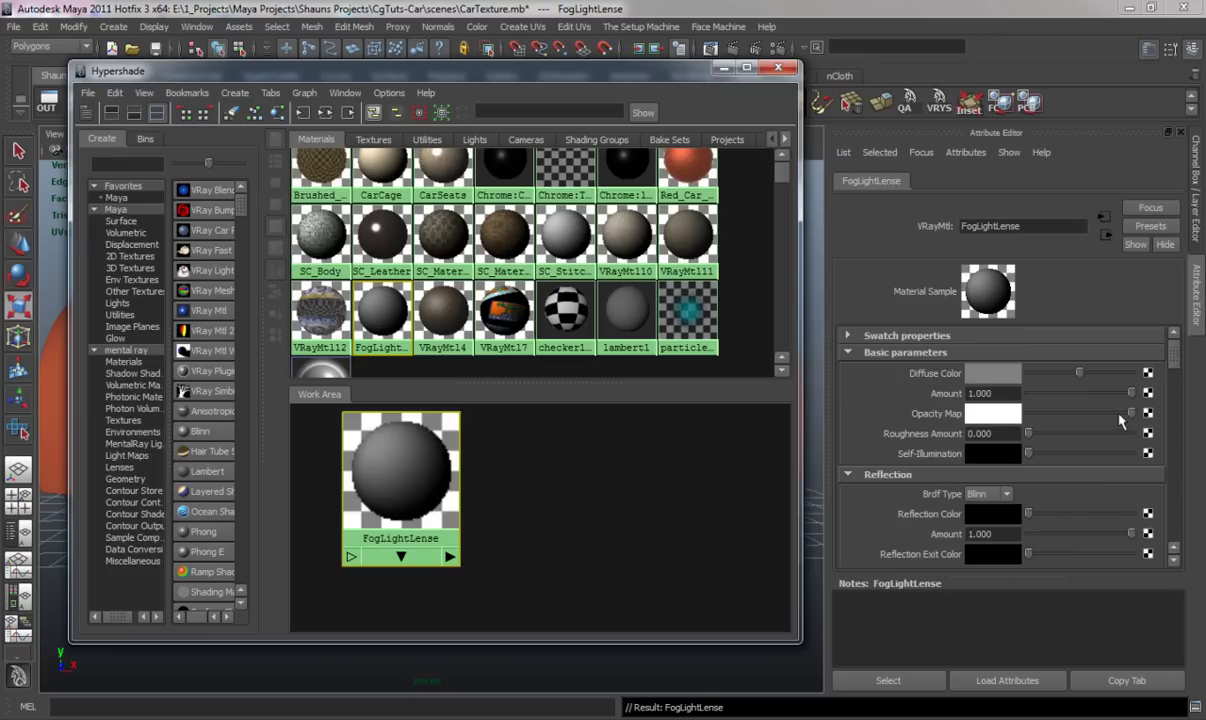
{"action": "left_click", "coordinate": [1147, 373]}
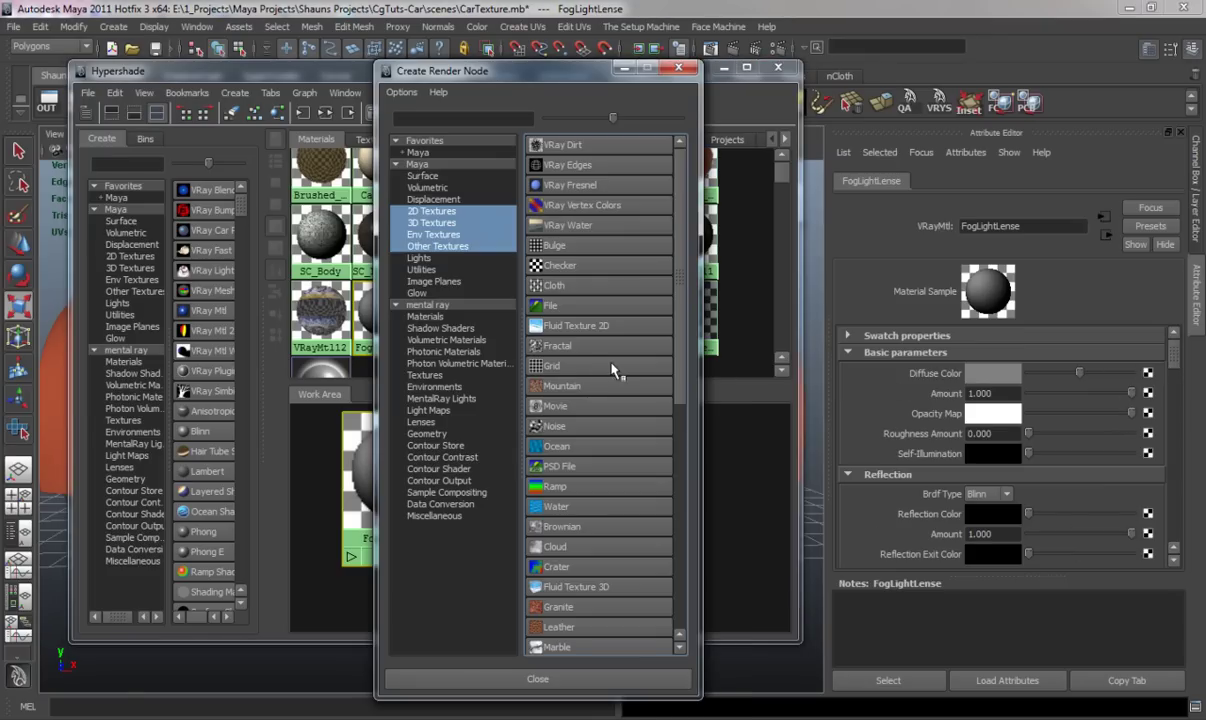
{"action": "left_click", "coordinate": [548, 306]}
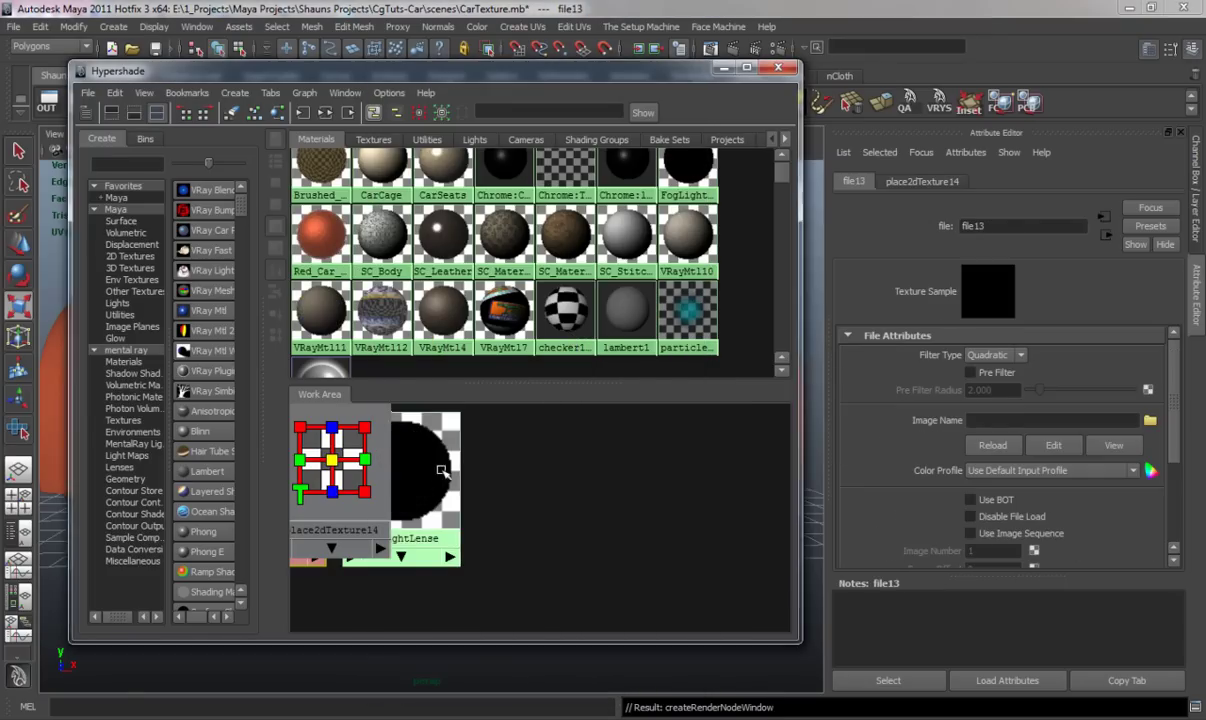
{"action": "left_click_drag", "start_coordinate": [342, 457], "coordinate": [332, 528]}
{"action": "left_click", "coordinate": [526, 424]}
{"action": "left_click", "coordinate": [304, 113]}
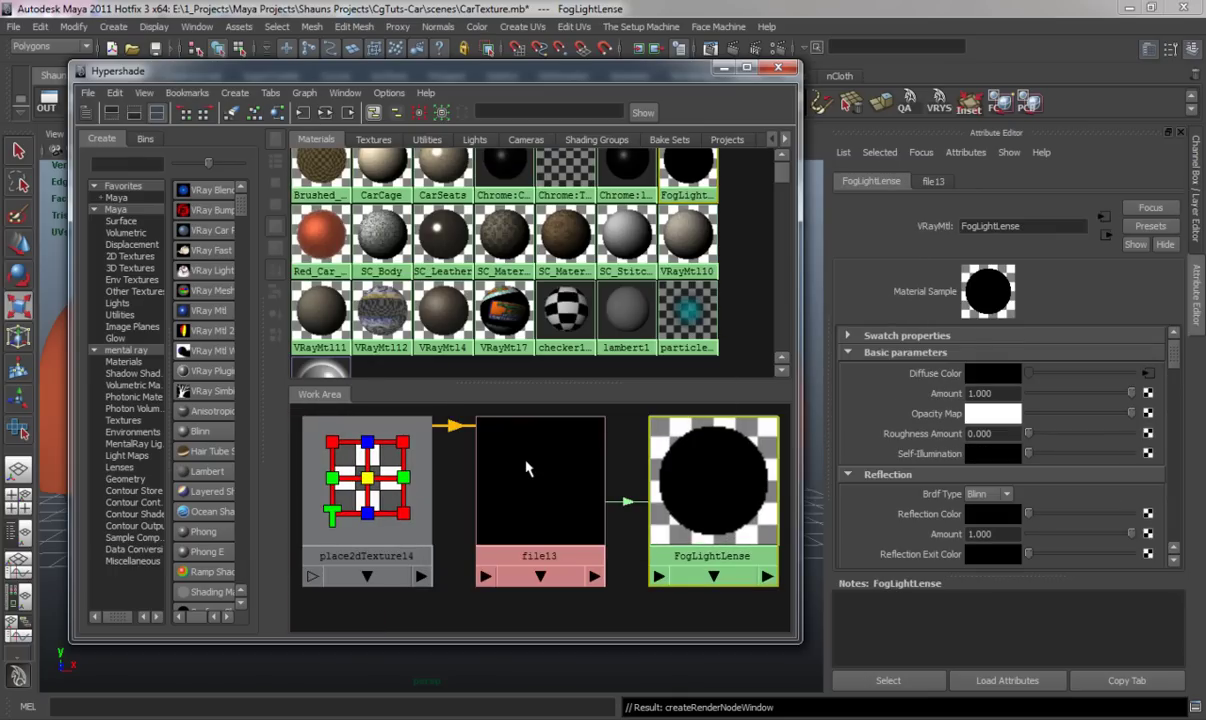
Turn off filtering on the FogLightLense file texture and load WhiteLense.jpg from the sourceimages folder as its image.
{"action": "left_click", "coordinate": [572, 475]}
{"action": "left_click", "coordinate": [992, 356]}
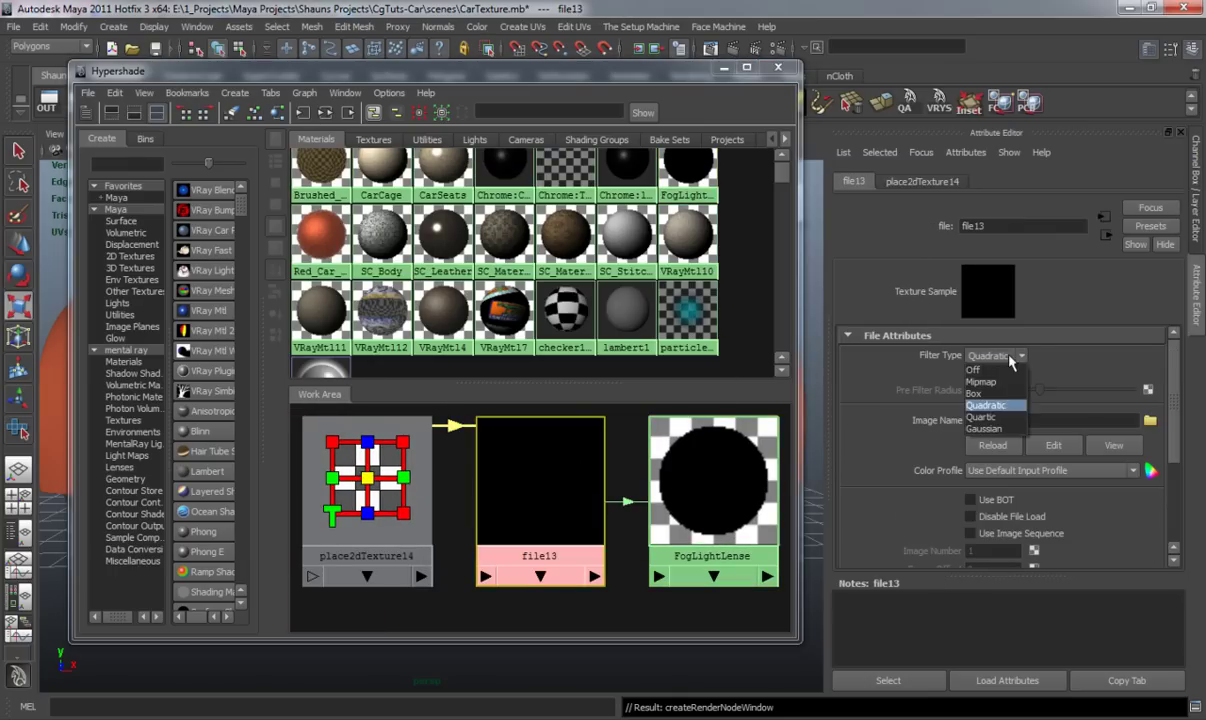
{"action": "left_click", "coordinate": [1005, 370]}
{"action": "left_click", "coordinate": [1149, 421]}
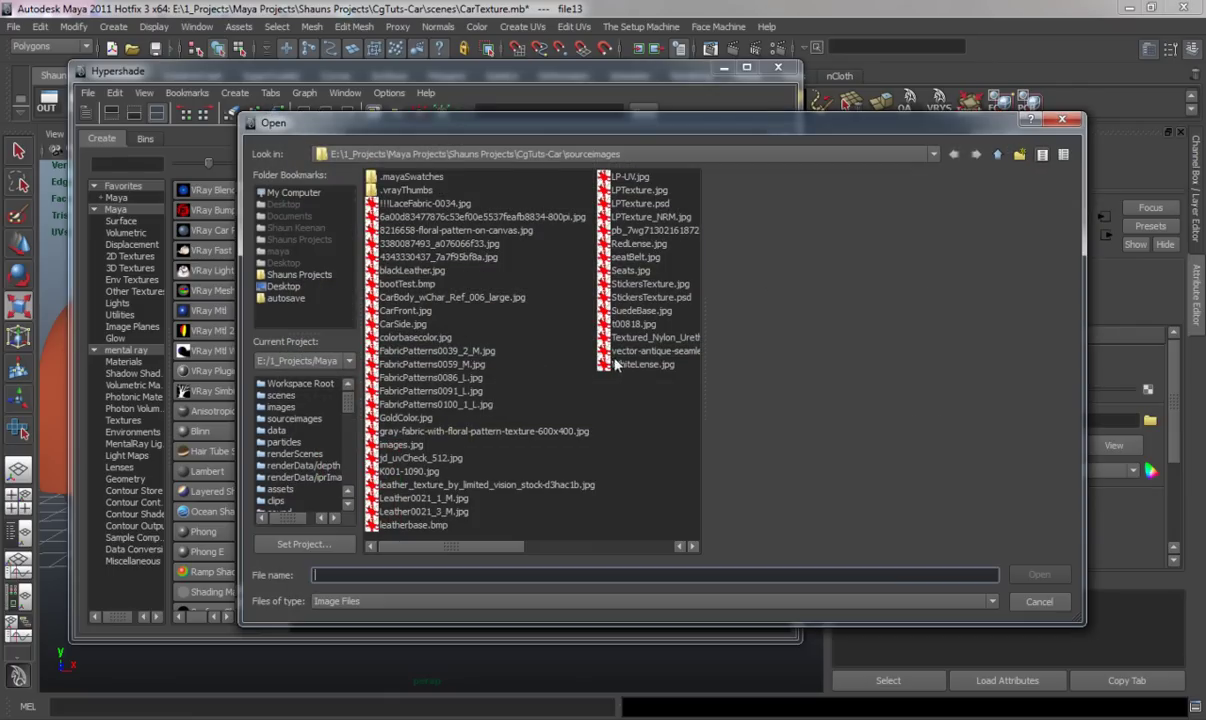
{"action": "left_click", "coordinate": [645, 366]}
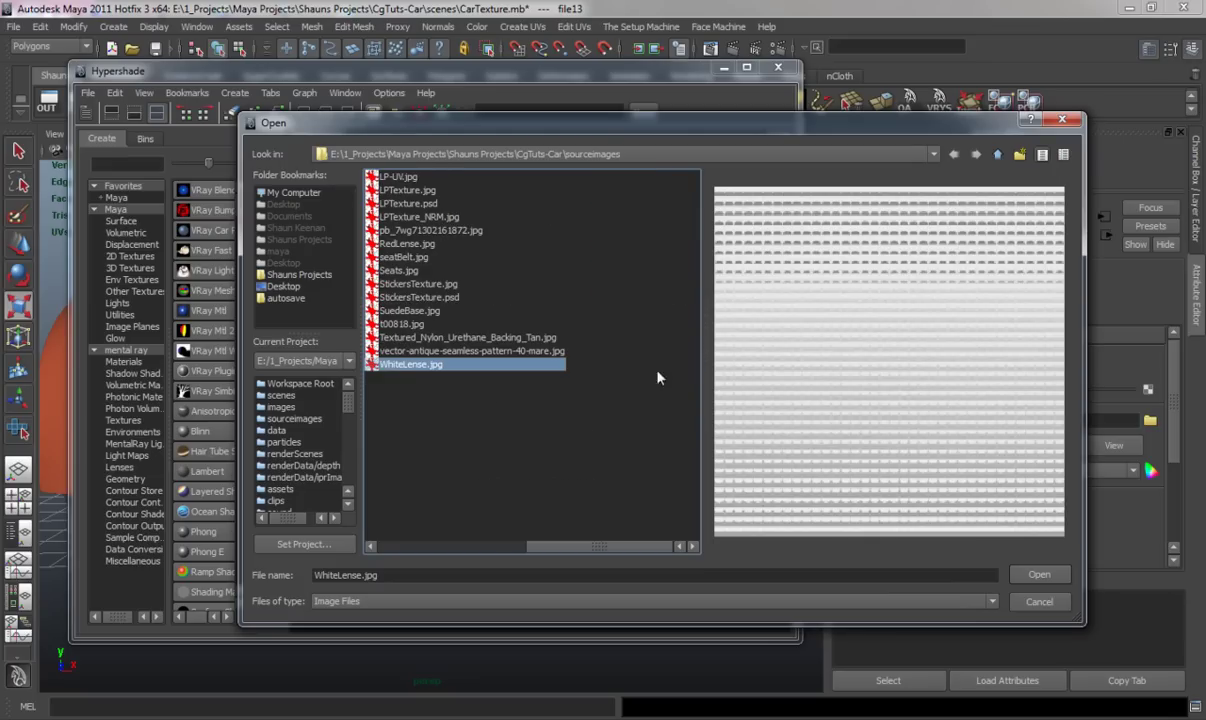
{"action": "left_click", "coordinate": [1038, 575]}
Select all four fog light lenses on the car and assign the FogLightLense material to them.
{"action": "left_click_drag", "start_coordinate": [683, 84], "coordinate": [178, 150]}
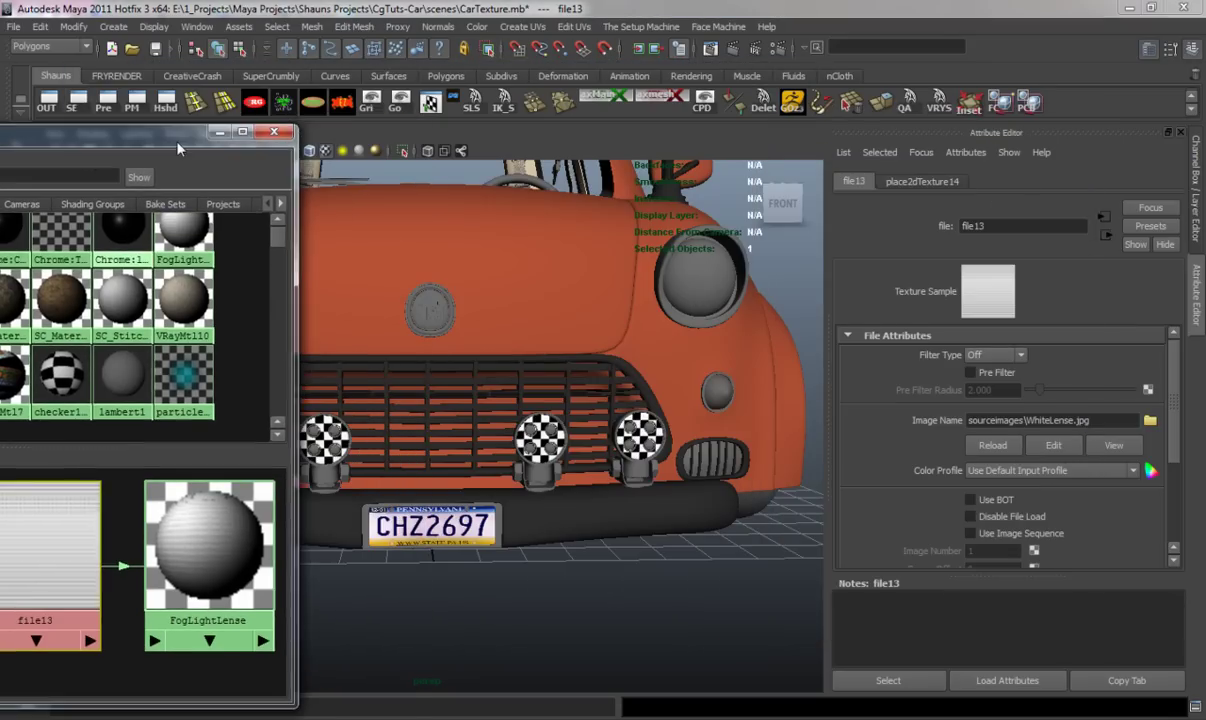
{"action": "right_click", "coordinate": [540, 436]}
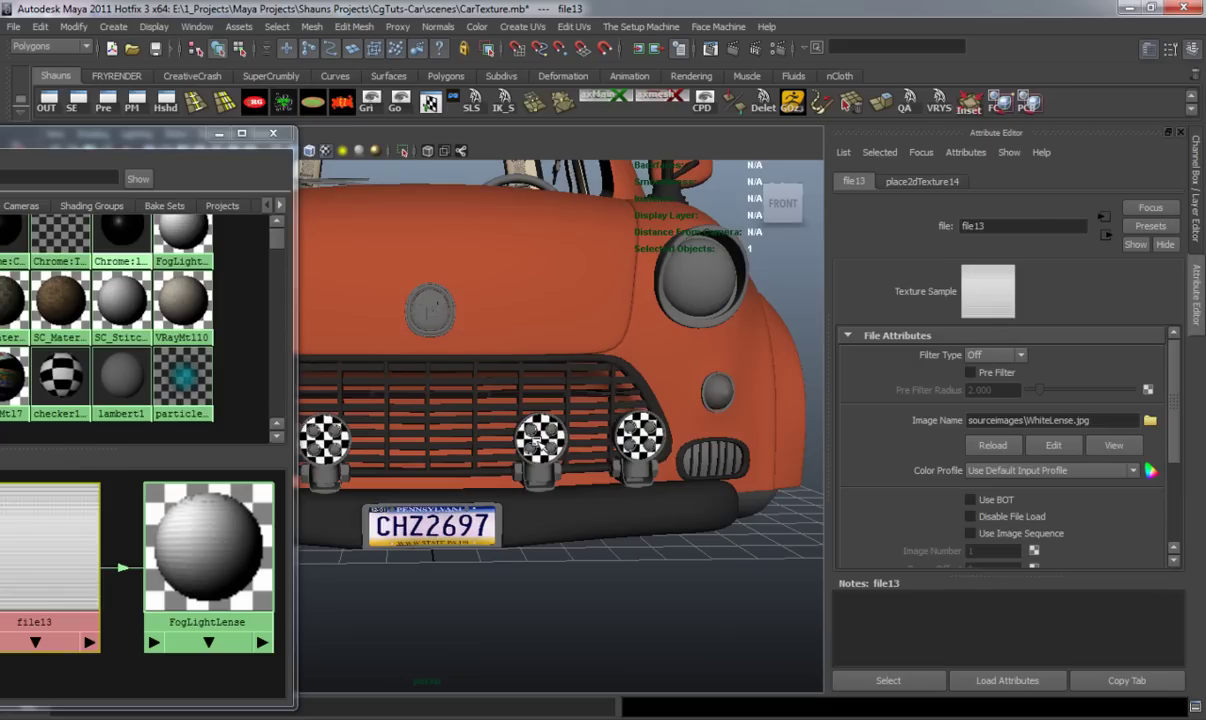
{"action": "left_click", "coordinate": [512, 417]}
{"action": "left_click", "coordinate": [628, 428], "text": "shift"}
{"action": "key", "text": "f"}
{"action": "left_click", "coordinate": [509, 386], "text": "shift"}
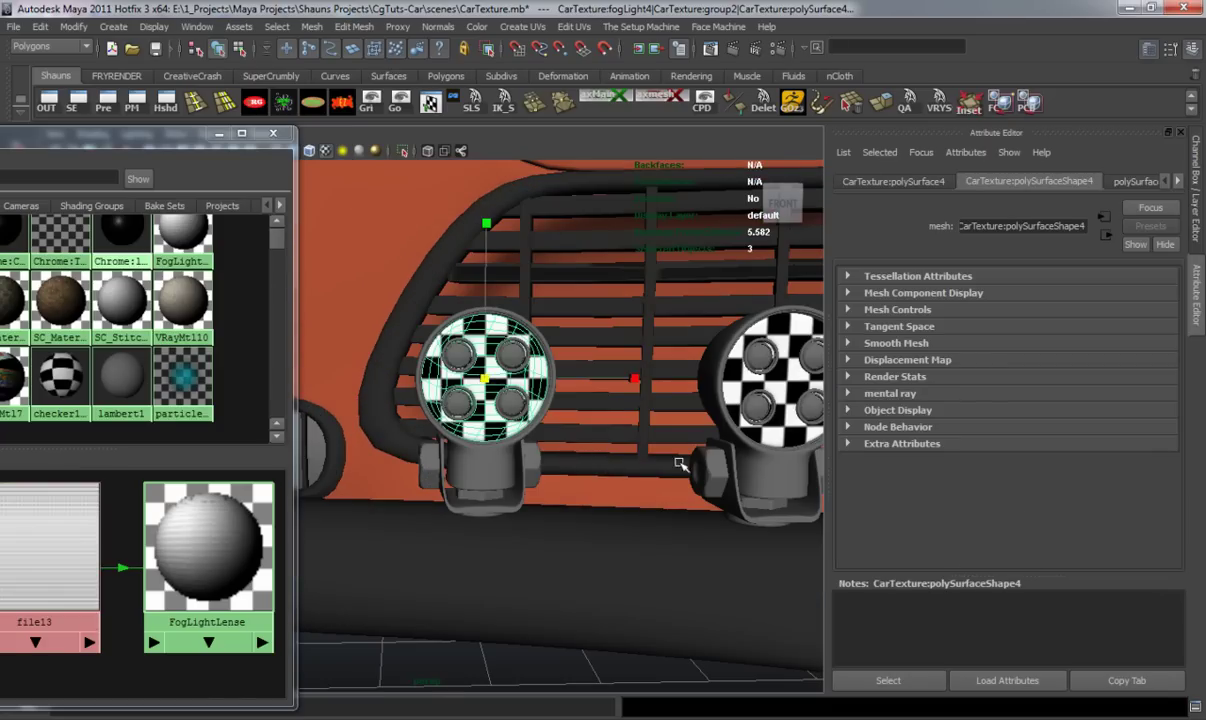
{"action": "key", "text": "f"}
{"action": "left_click", "coordinate": [368, 412], "text": "shift"}
{"action": "key", "text": "f"}
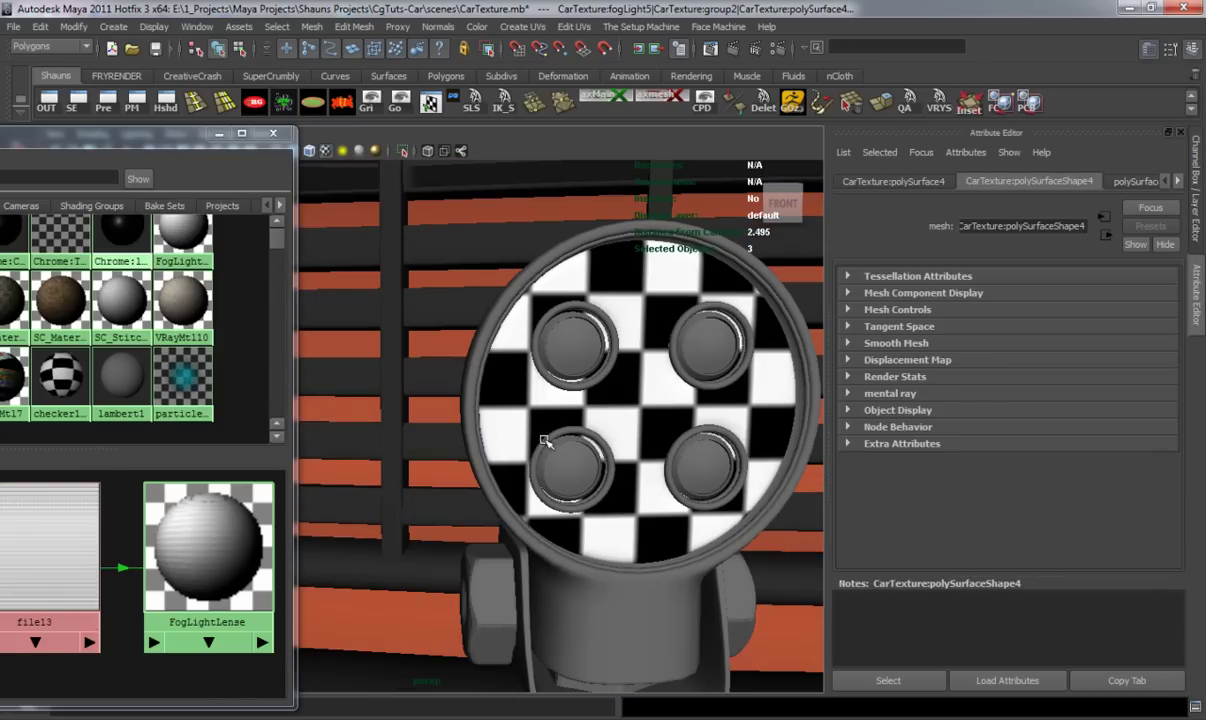
{"action": "right_click_drag", "start_coordinate": [200, 508], "coordinate": [208, 470]}
{"action": "key", "text": "f"}
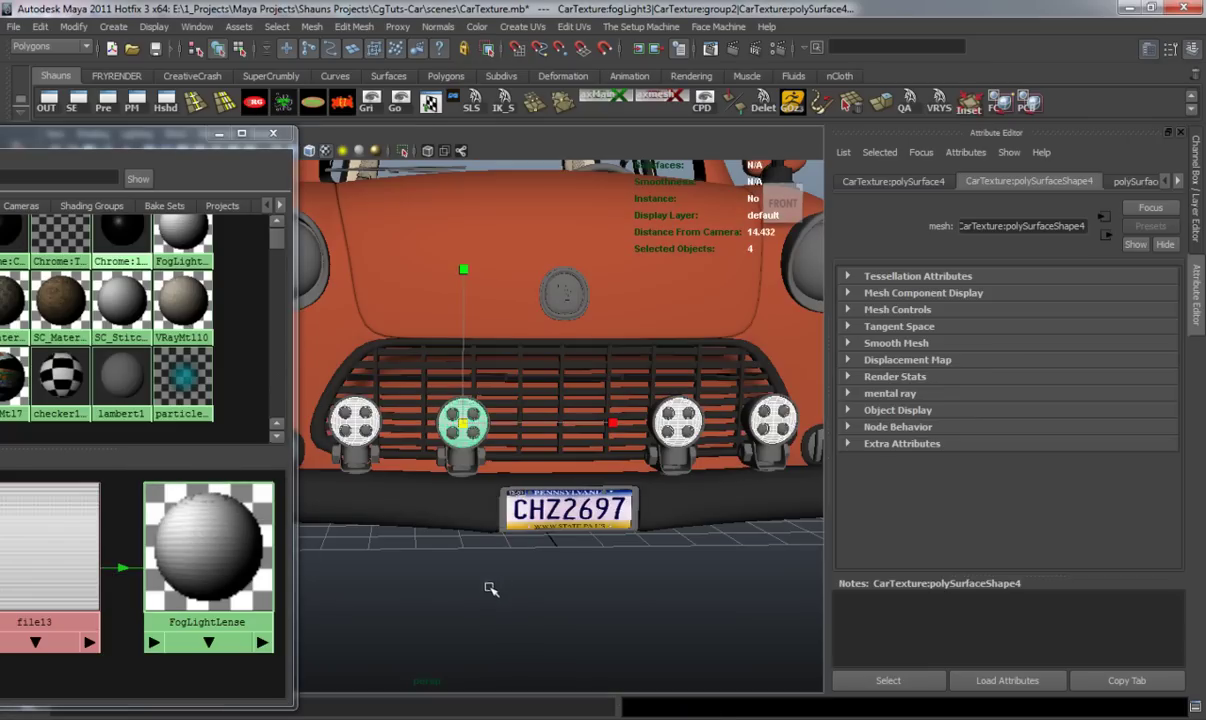
Examine the lens texture on the fog lights from the front, close up and at an angle.
{"action": "left_click", "coordinate": [461, 593]}
{"action": "key", "text": "]"}
{"action": "middle_click_drag", "start_coordinate": [541, 538], "coordinate": [409, 533], "text": "alt"}
{"action": "middle_click_drag", "start_coordinate": [583, 525], "coordinate": [450, 535], "text": "alt"}
{"action": "key", "text": "["}
{"action": "key", "text": "["}
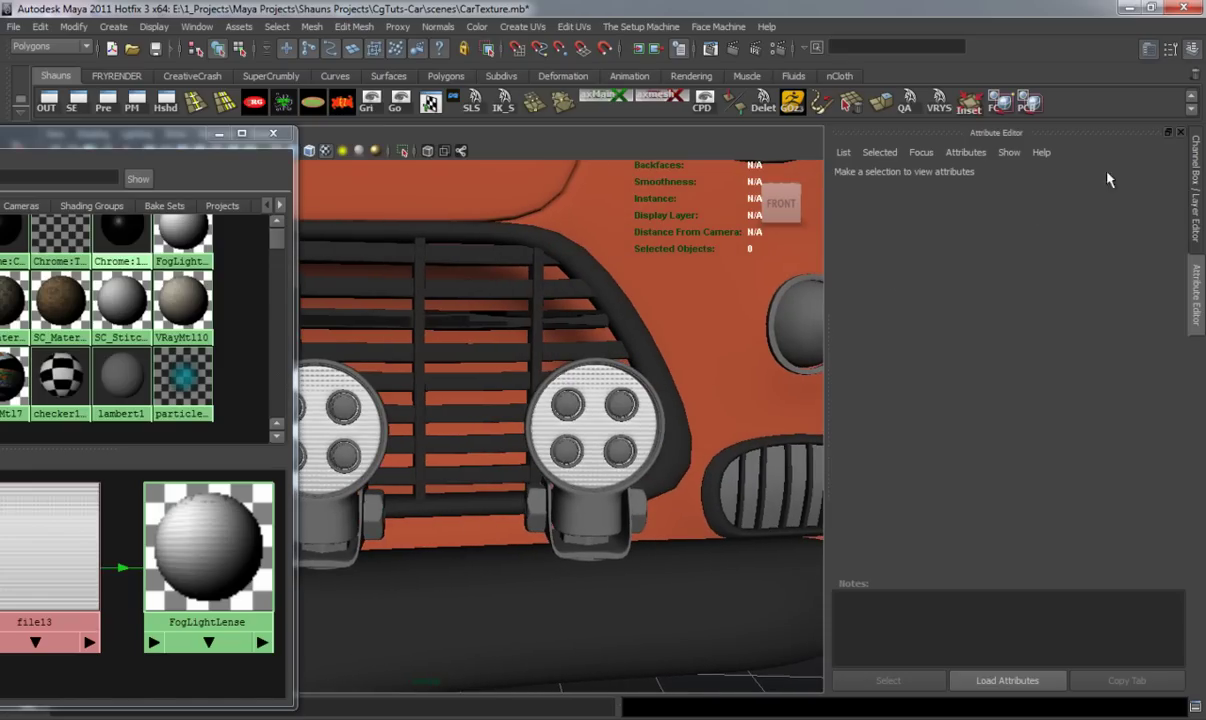
{"action": "left_click", "coordinate": [1181, 133]}
{"action": "scroll", "coordinate": [574, 504], "scroll_direction": "down", "scroll_amount": 3}
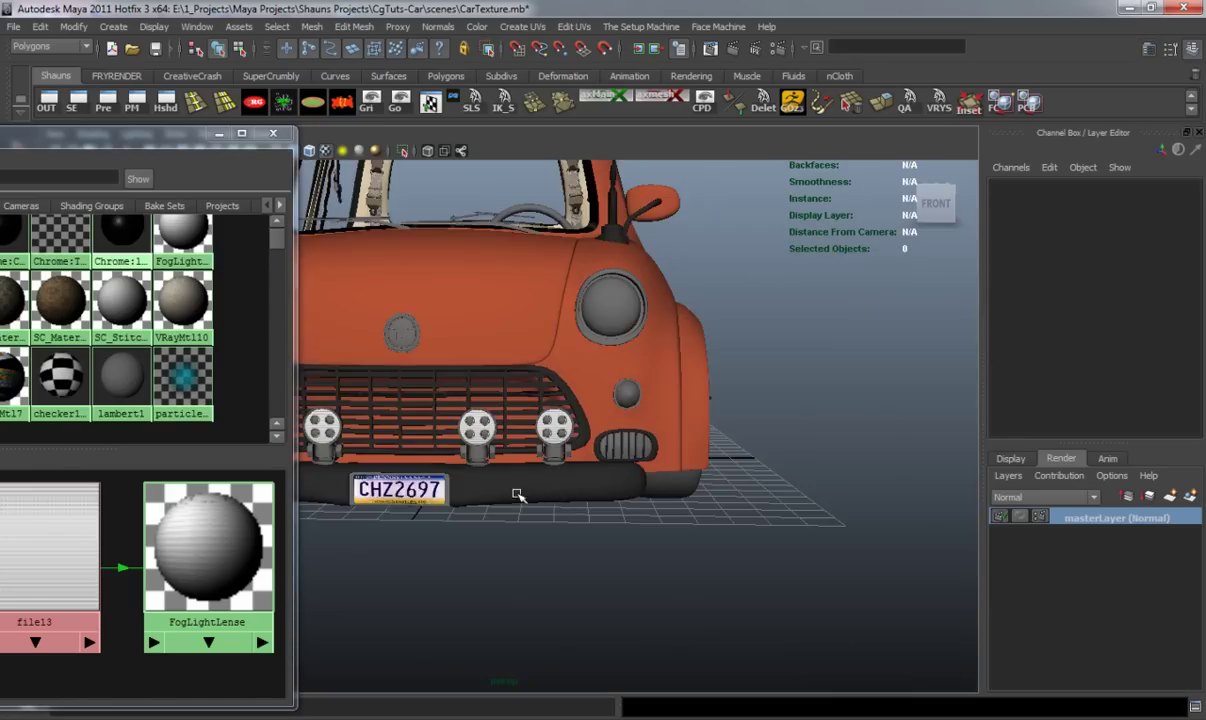
{"action": "middle_click_drag", "start_coordinate": [538, 492], "coordinate": [605, 490], "text": "alt"}
{"action": "scroll", "coordinate": [604, 491], "scroll_direction": "up", "scroll_amount": 2}
{"action": "left_click_drag", "start_coordinate": [575, 491], "coordinate": [715, 491], "text": "alt"}
{"action": "right_click_drag", "start_coordinate": [718, 489], "coordinate": [780, 487], "text": "alt"}
{"action": "middle_click_drag", "start_coordinate": [690, 488], "coordinate": [535, 490], "text": "alt"}
{"action": "left_click_drag", "start_coordinate": [512, 492], "coordinate": [495, 495], "text": "alt"}
Set the FogLightLense material's reflection color to light grey and its reflection amount to 0.472.
{"action": "left_click", "coordinate": [564, 352]}
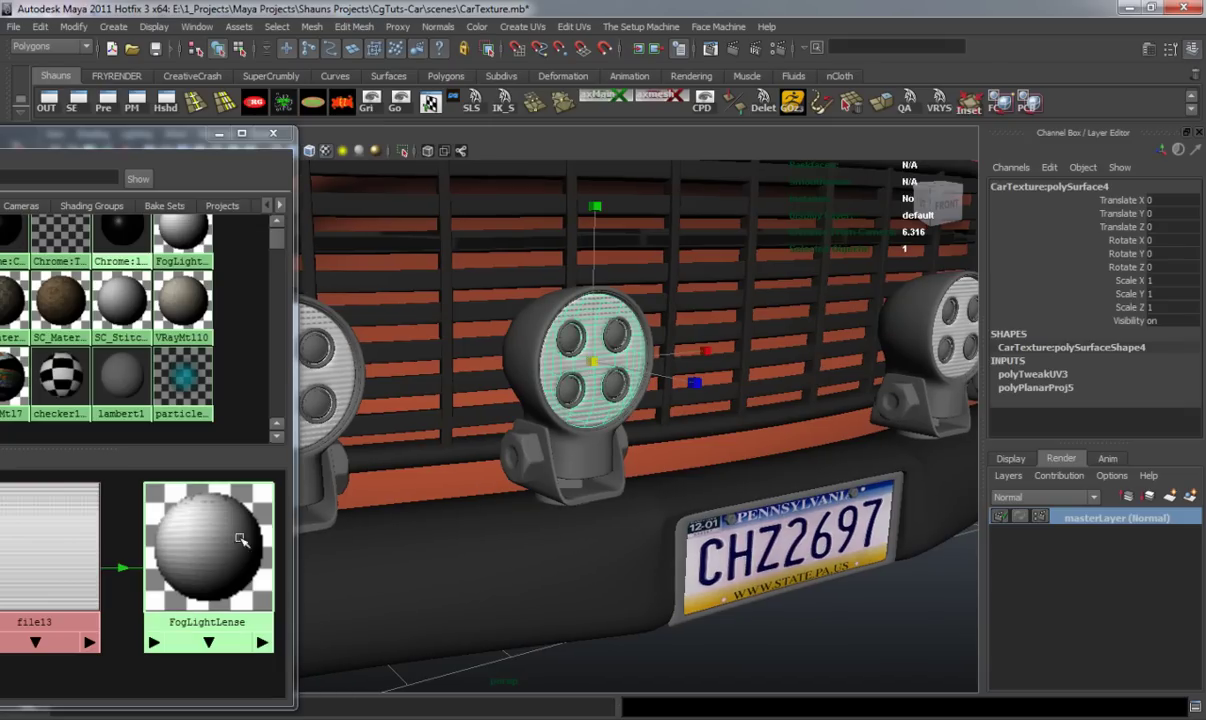
{"action": "left_click", "coordinate": [224, 546]}
{"action": "key", "text": "ctrl+a"}
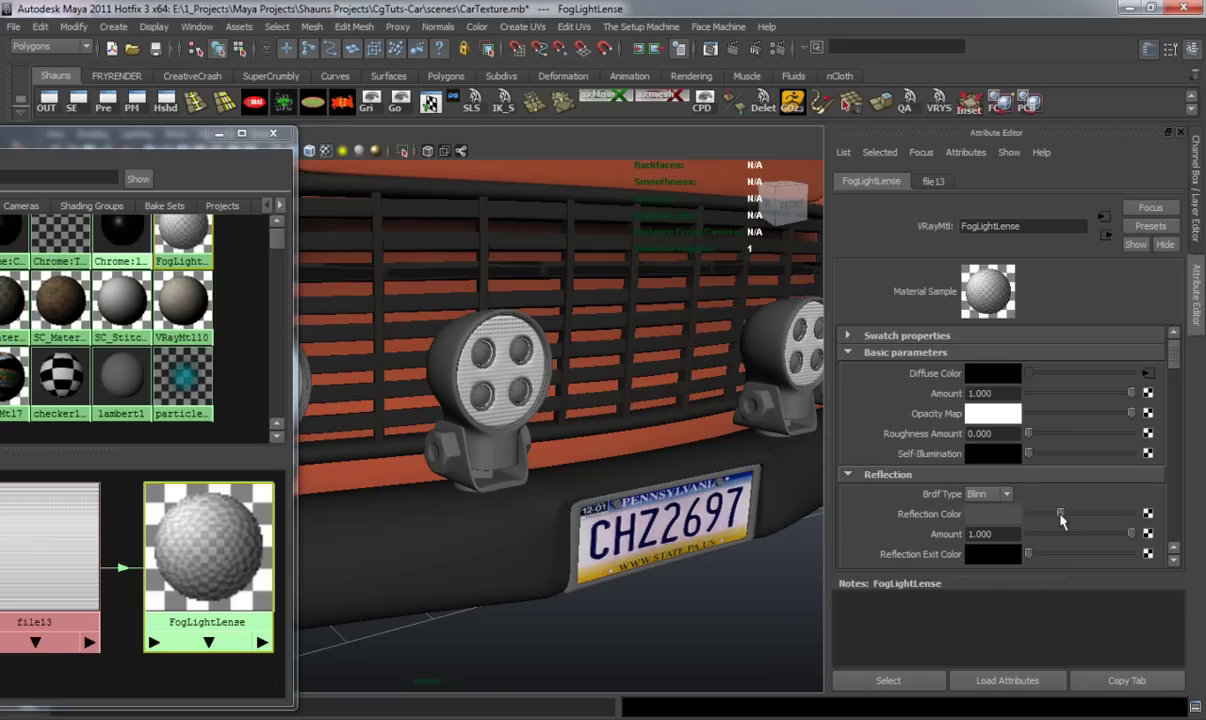
{"action": "left_click_drag", "start_coordinate": [1130, 541], "coordinate": [1094, 518]}
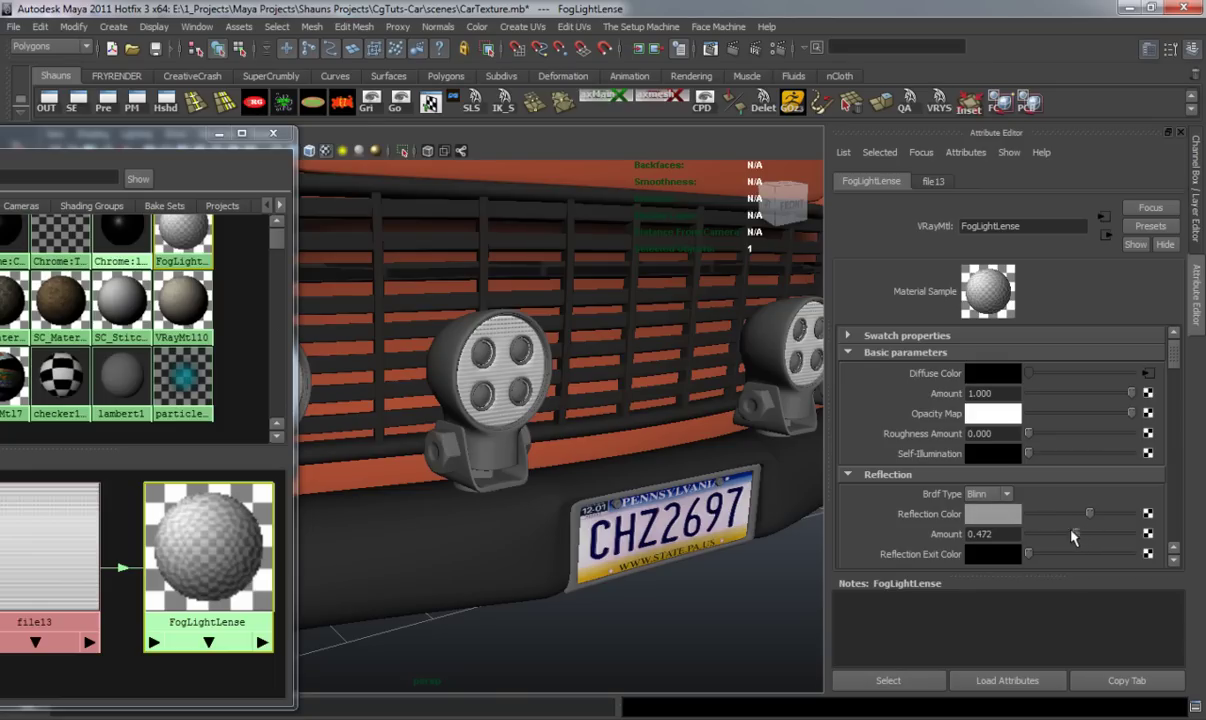
{"action": "left_click_drag", "start_coordinate": [584, 413], "coordinate": [552, 439], "text": "alt"}
{"action": "right_click_drag", "start_coordinate": [552, 439], "coordinate": [520, 439], "text": "alt"}
{"action": "left_click_drag", "start_coordinate": [520, 439], "coordinate": [518, 425], "text": "alt"}
{"action": "middle_click_drag", "start_coordinate": [561, 474], "coordinate": [611, 487], "text": "alt"}
{"action": "mouse_move", "coordinate": [612, 487]}
{"action": "left_mouse_down", "text": "alt"}
{"action": "mouse_move", "coordinate": [681, 488]}
{"action": "mouse_move", "coordinate": [605, 486]}
{"action": "left_mouse_up", "text": "alt"}
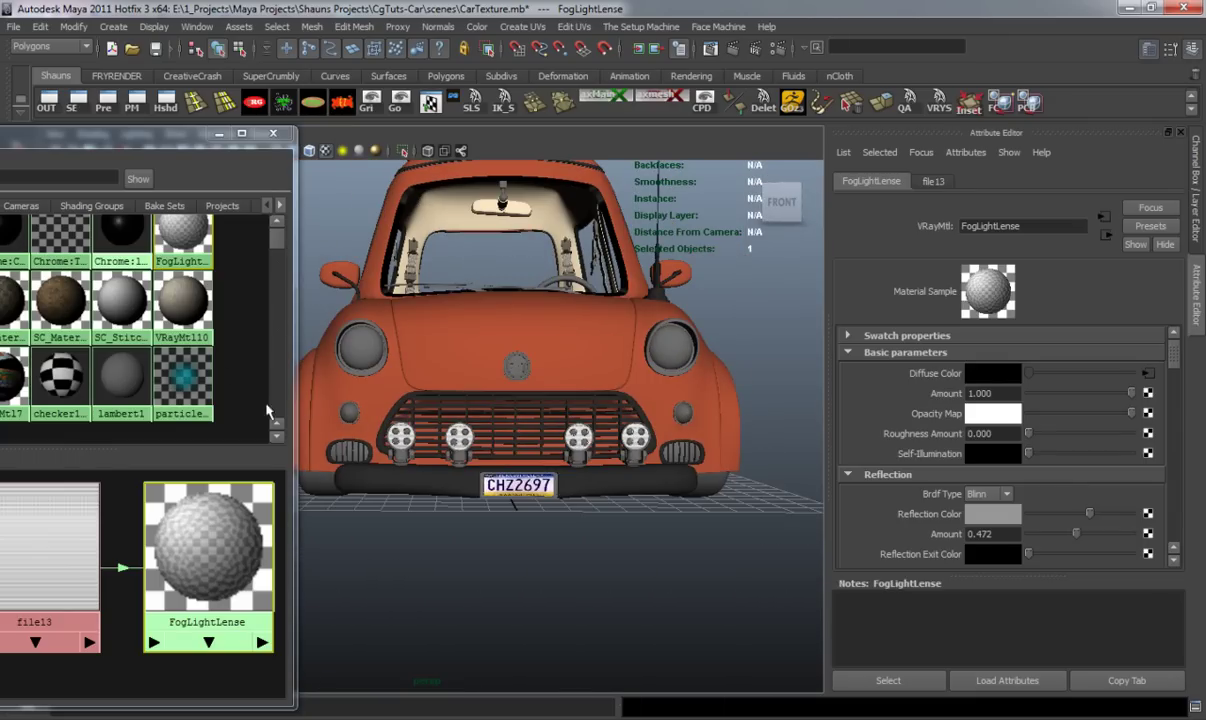